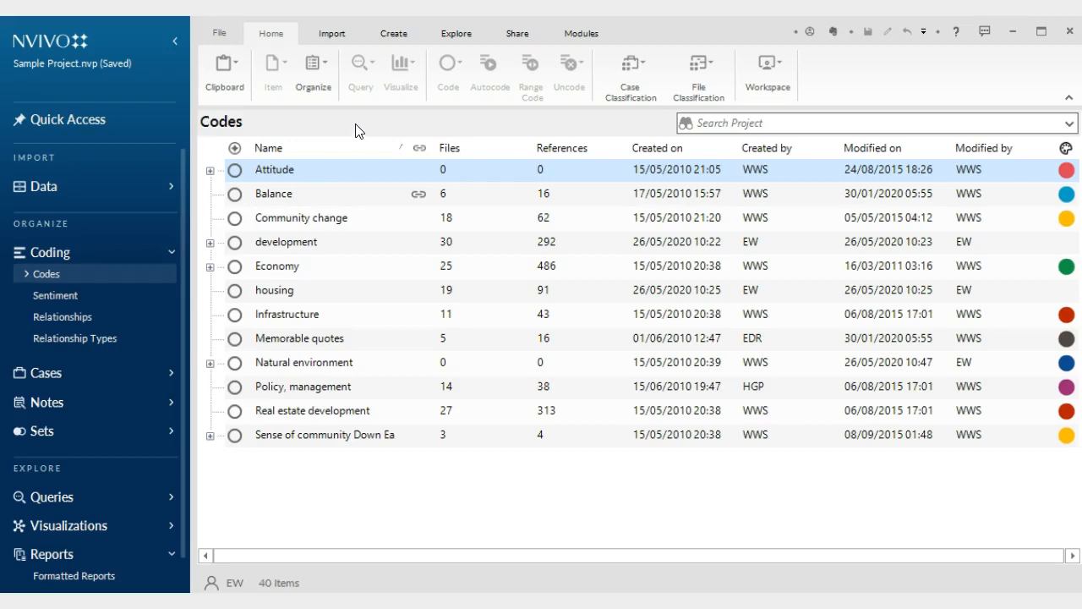
Create a new Compound query and move its dialog aside so the code list stays visible.
{"action": "left_click", "coordinate": [454, 34]}
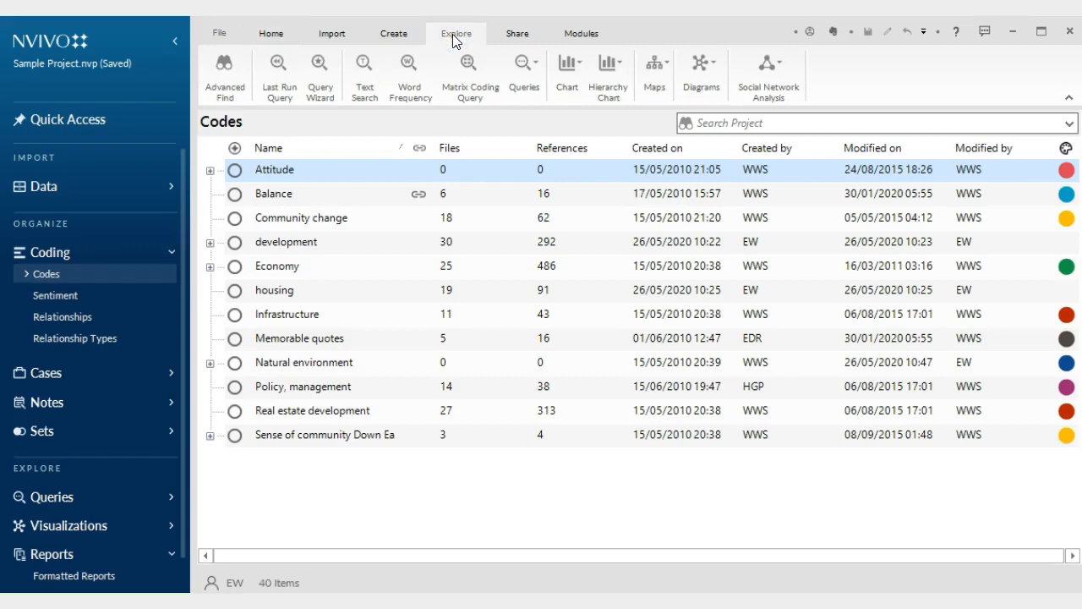
{"action": "left_click", "coordinate": [536, 64]}
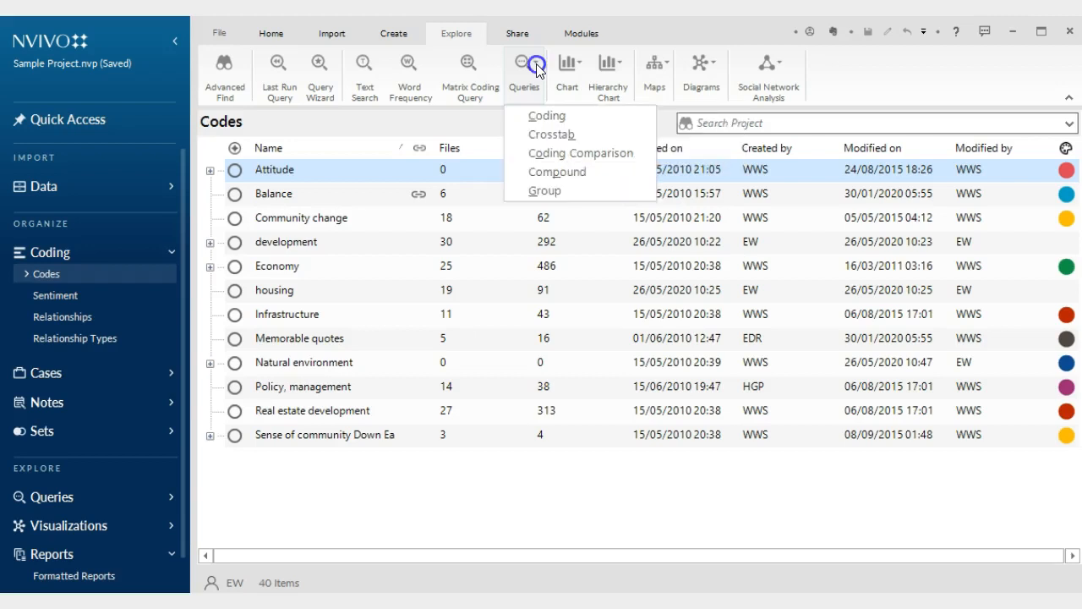
{"action": "left_click", "coordinate": [577, 173]}
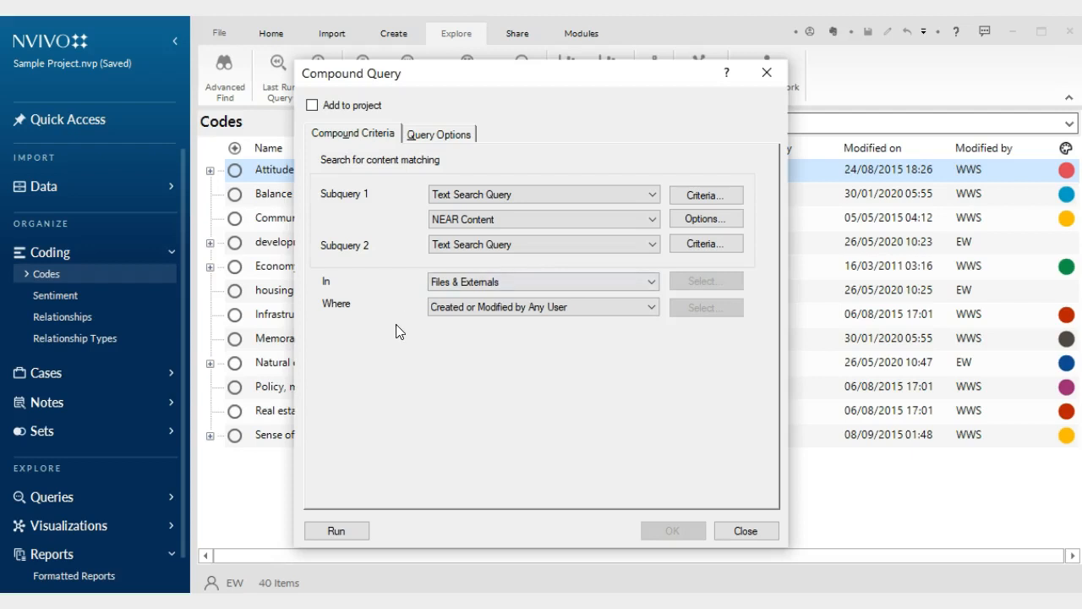
{"action": "left_click", "coordinate": [265, 481]}
{"action": "left_click_drag", "start_coordinate": [605, 73], "coordinate": [902, 105]}
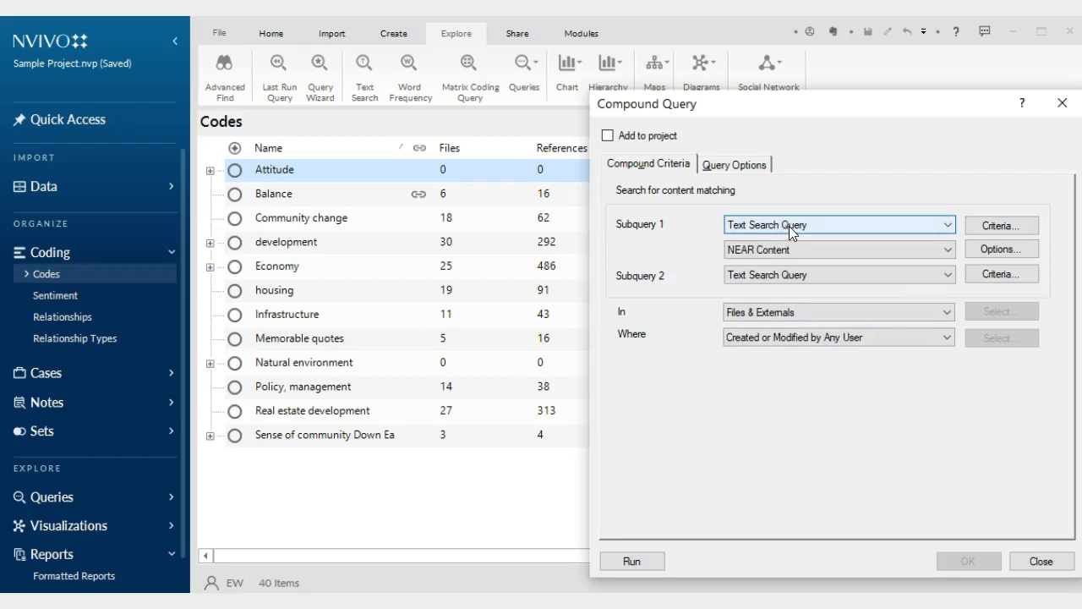
Set Subquery 1's text search to "house, construct, build" with match finding one notch broader than Exact.
{"action": "left_click", "coordinate": [948, 273]}
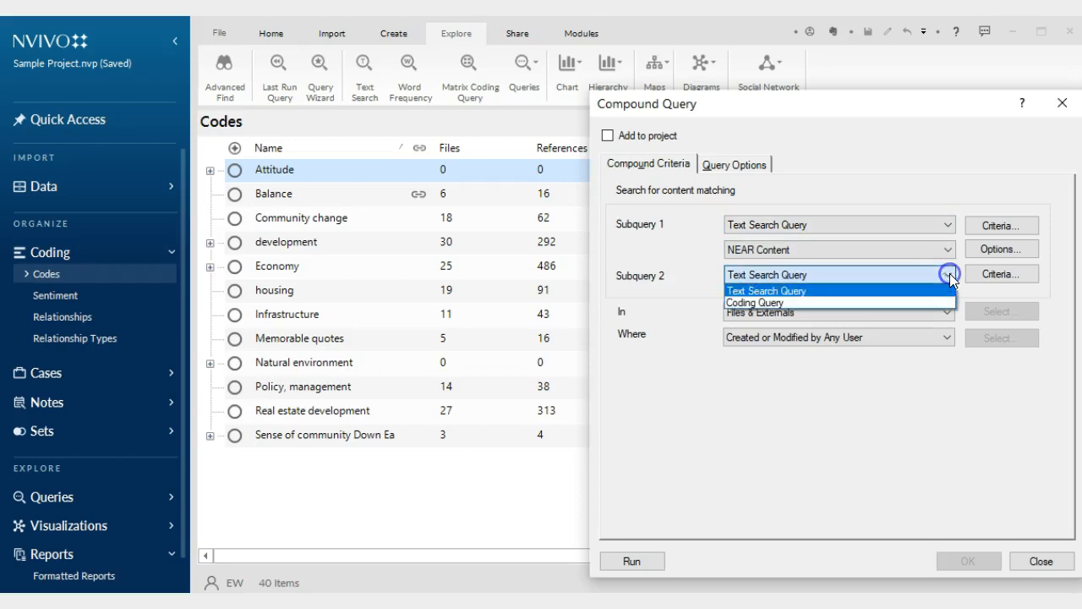
{"action": "left_click", "coordinate": [903, 228]}
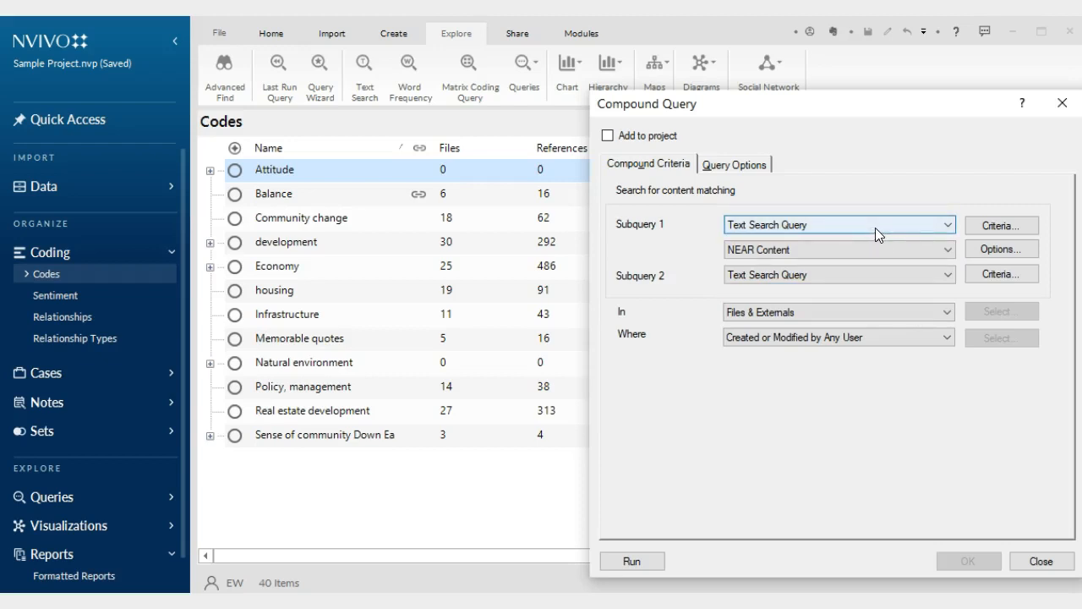
{"action": "left_click", "coordinate": [1002, 225]}
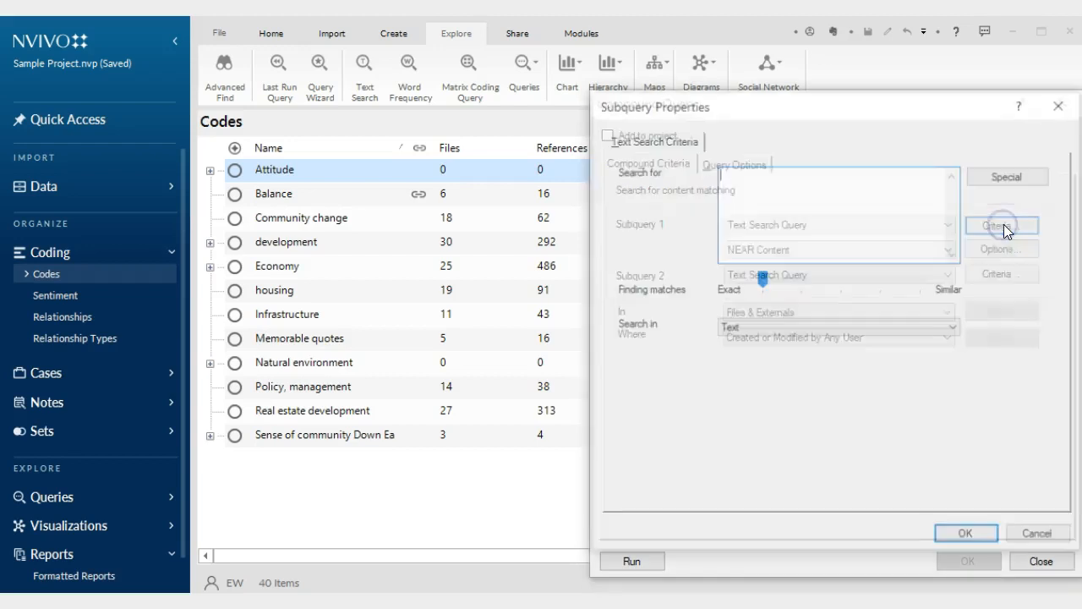
{"action": "left_click", "coordinate": [745, 188]}
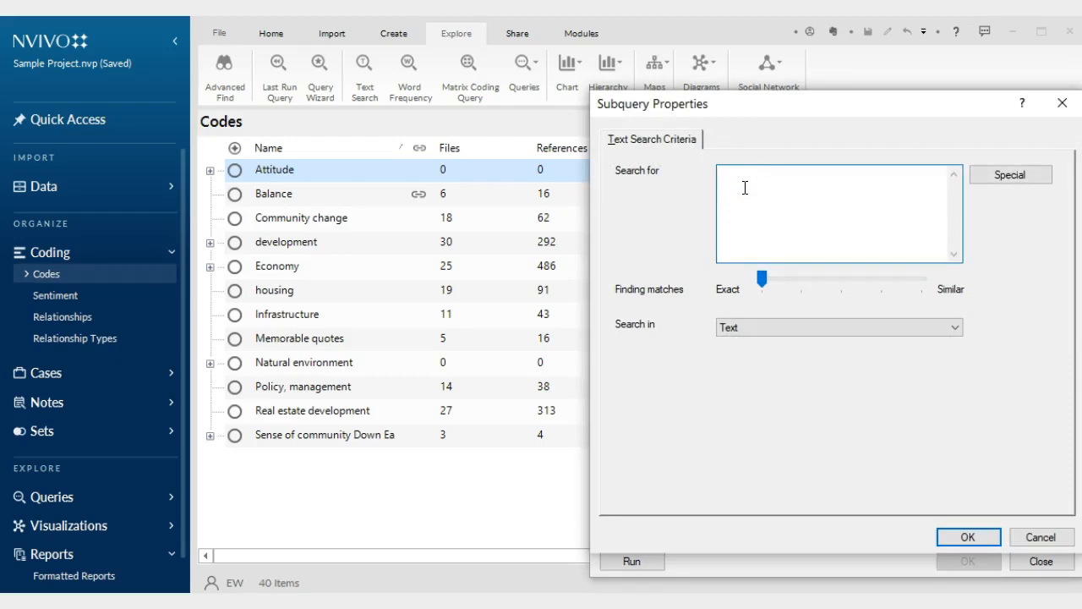
{"action": "type", "text": "house, construct, build"}
{"action": "left_click", "coordinate": [762, 282]}
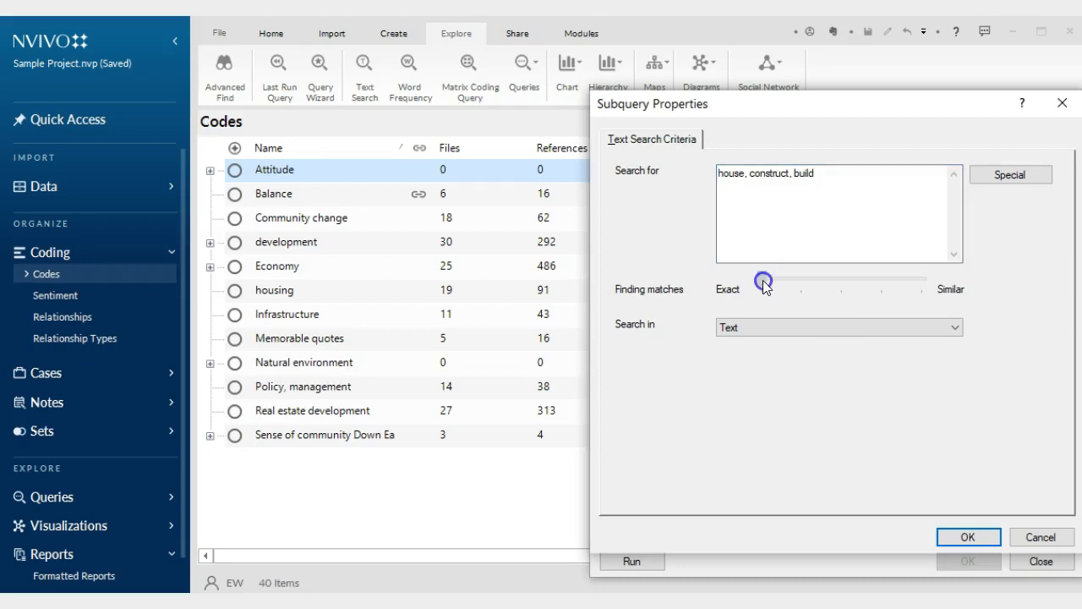
{"action": "left_click_drag", "start_coordinate": [762, 286], "coordinate": [793, 288]}
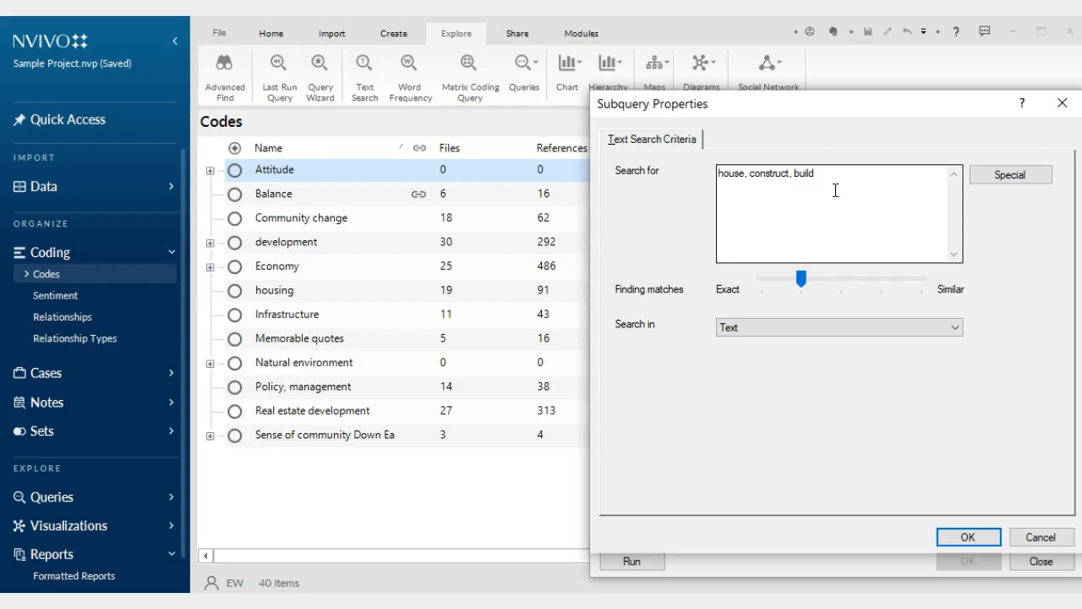
{"action": "left_click", "coordinate": [968, 538]}
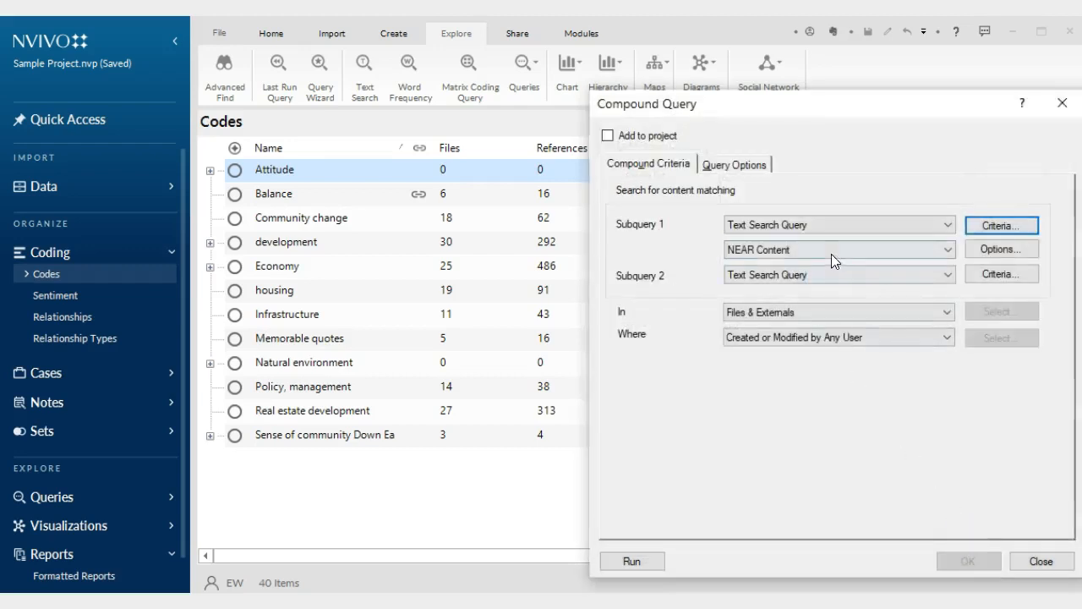
Make Subquery 2 a Coding Query for content coded to any of the codes "Policy, management" and "Real estate development".
{"action": "left_click", "coordinate": [945, 276]}
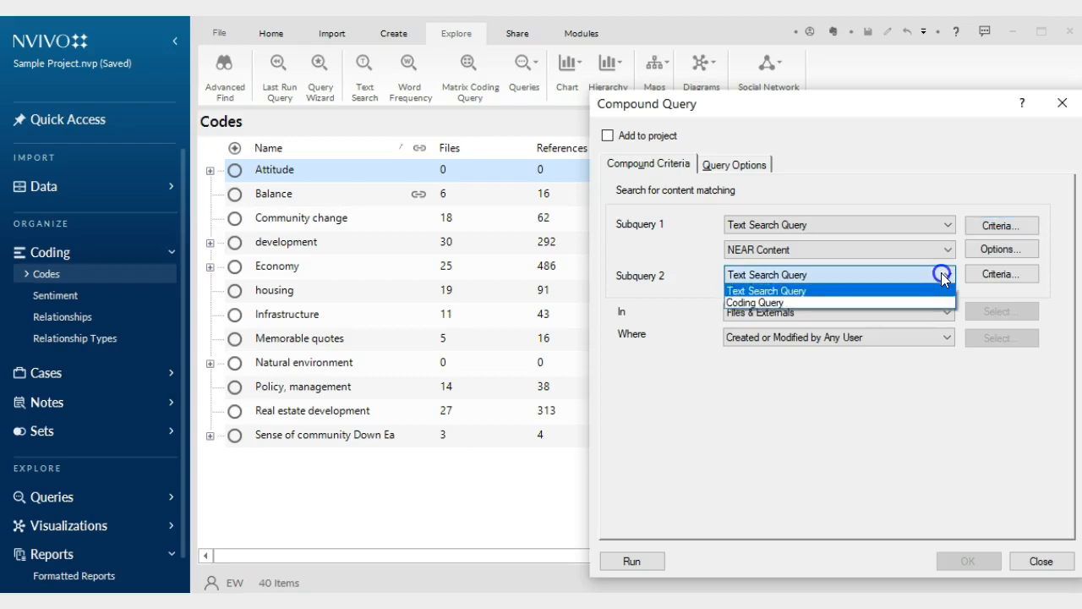
{"action": "left_click", "coordinate": [795, 303]}
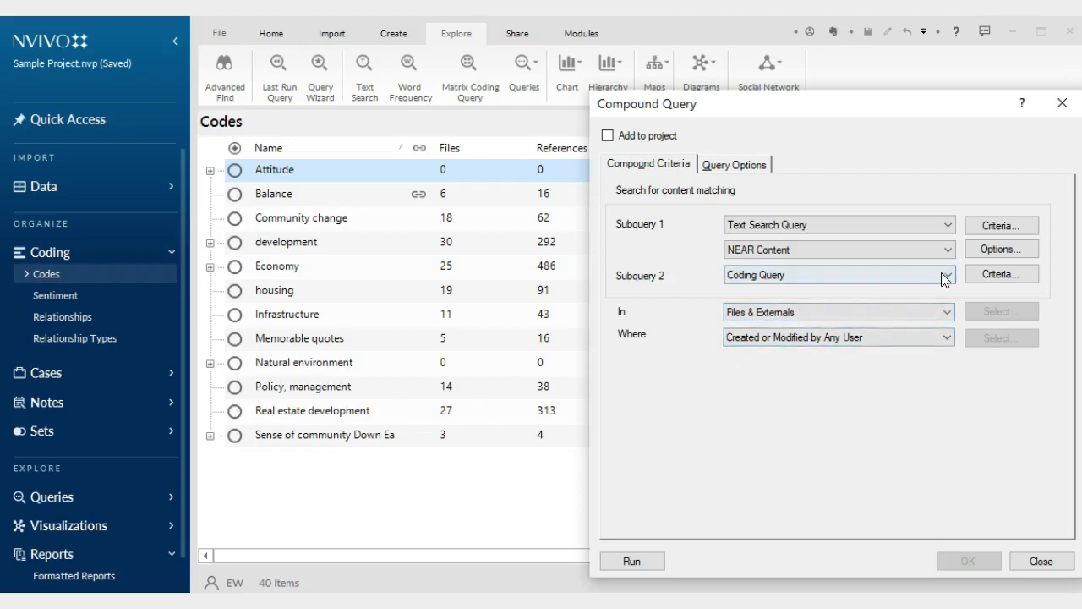
{"action": "left_click", "coordinate": [1000, 276]}
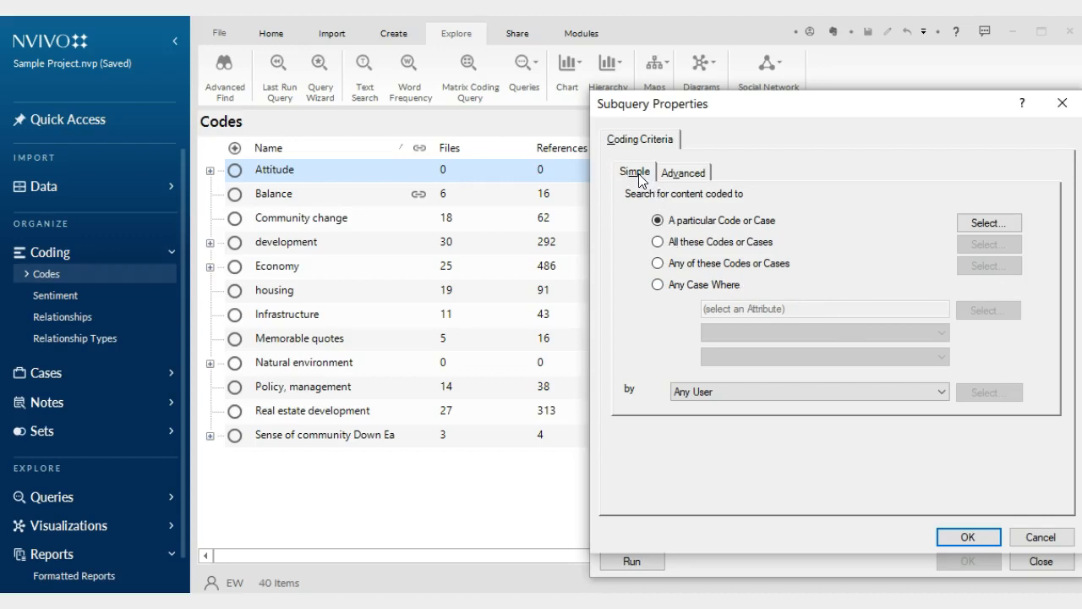
{"action": "left_click", "coordinate": [657, 264]}
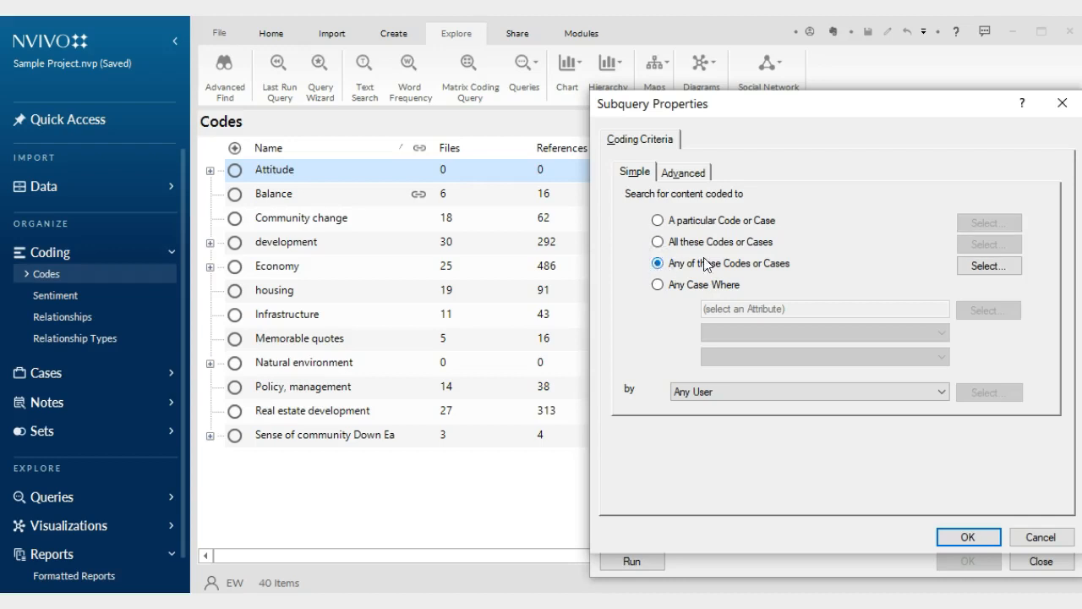
{"action": "left_click", "coordinate": [989, 265]}
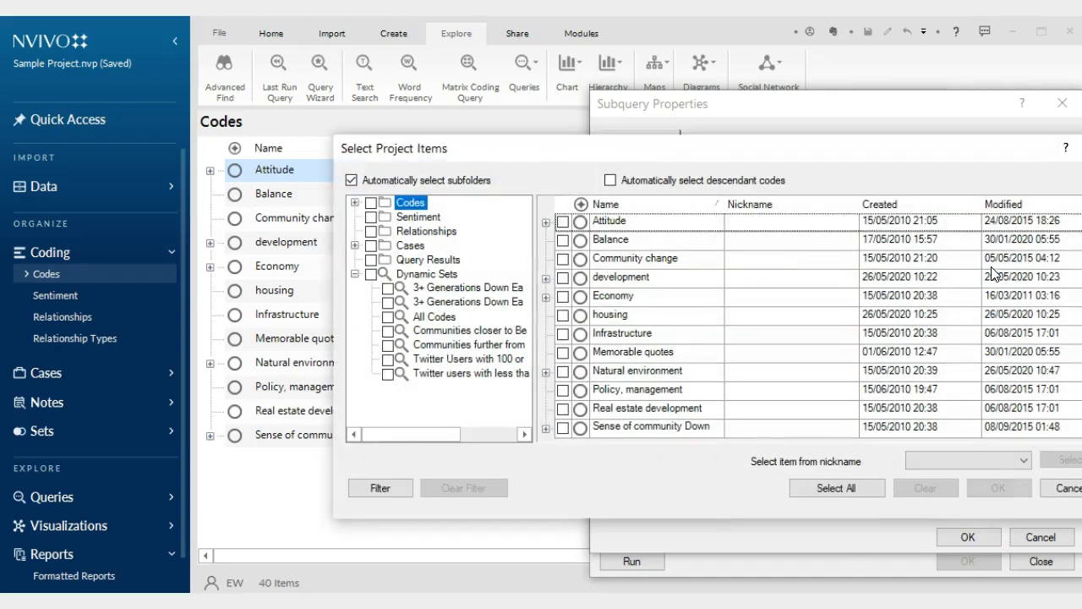
{"action": "left_click", "coordinate": [562, 391]}
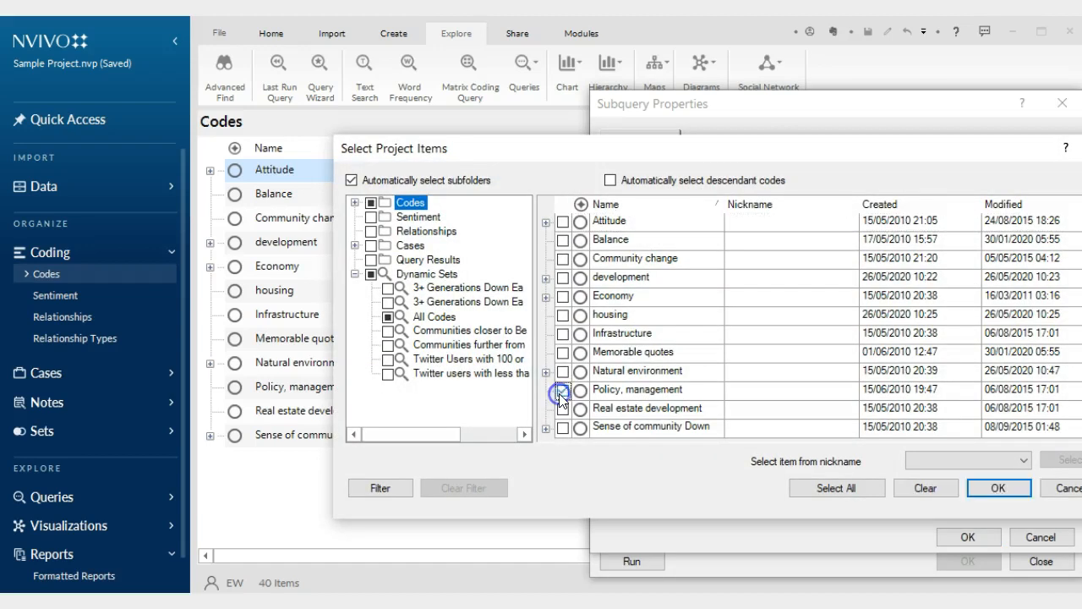
{"action": "left_click", "coordinate": [562, 408]}
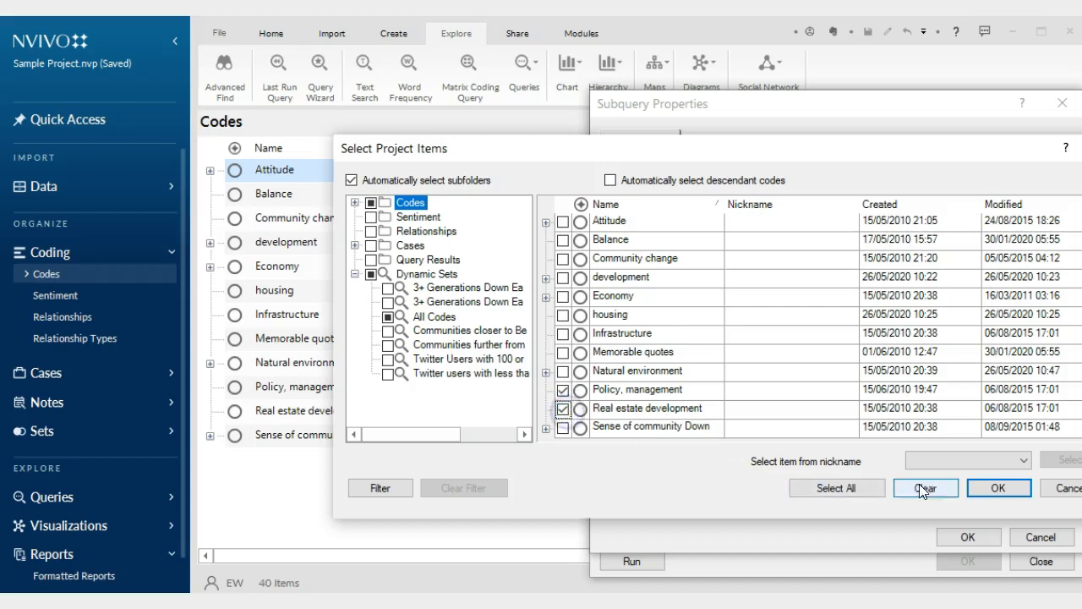
{"action": "left_click", "coordinate": [983, 485]}
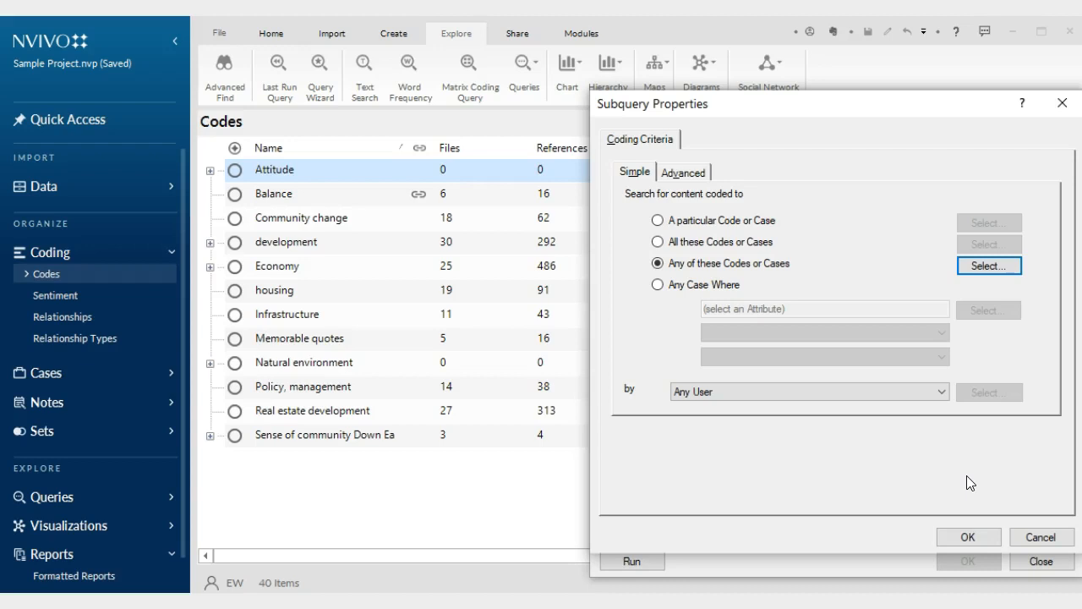
{"action": "left_click", "coordinate": [952, 539]}
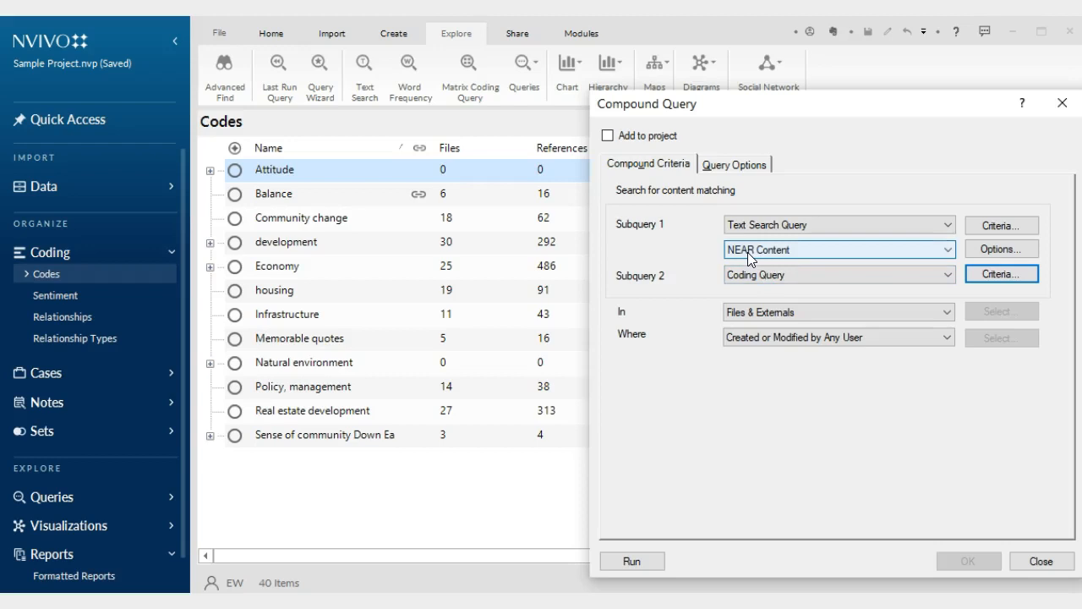
Set the NEAR Content proximity to In Custom Context, using the surrounding paragraph as the text context.
{"action": "left_click", "coordinate": [993, 247]}
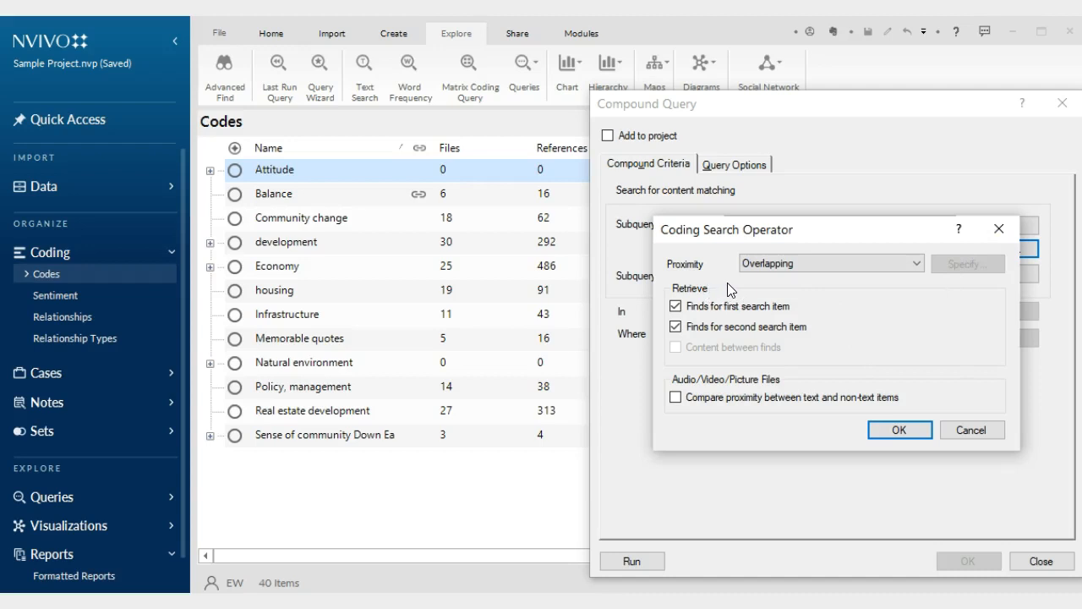
{"action": "left_click", "coordinate": [914, 263]}
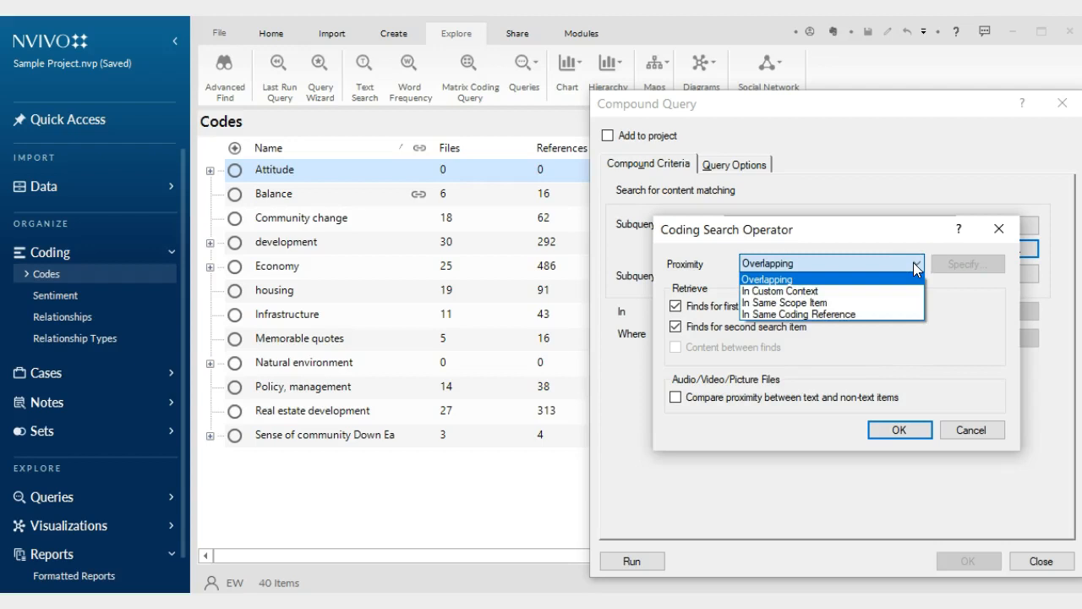
{"action": "left_click", "coordinate": [816, 291]}
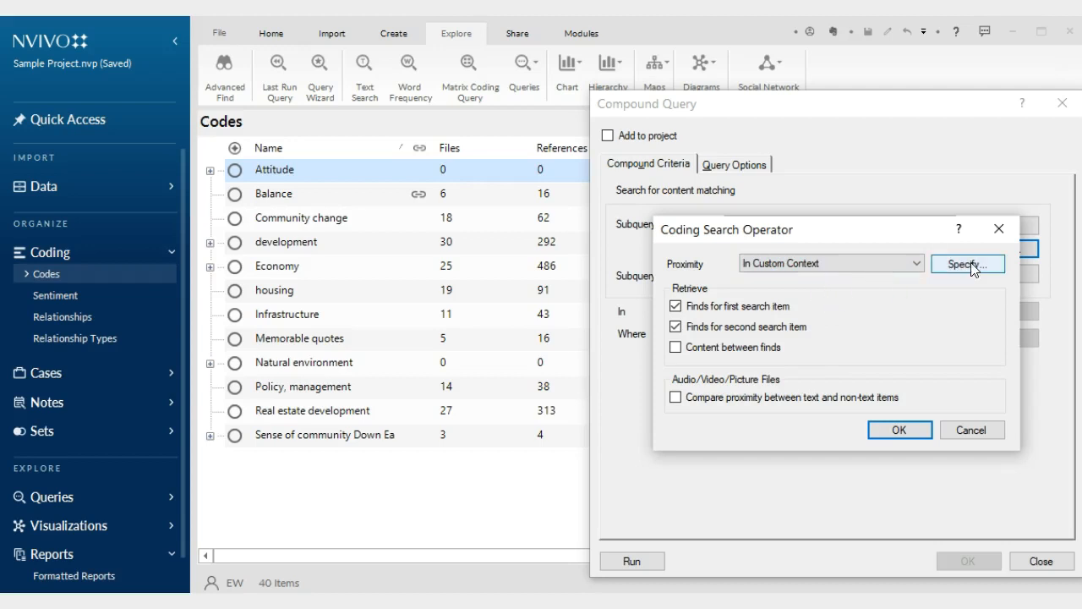
{"action": "left_click", "coordinate": [970, 265]}
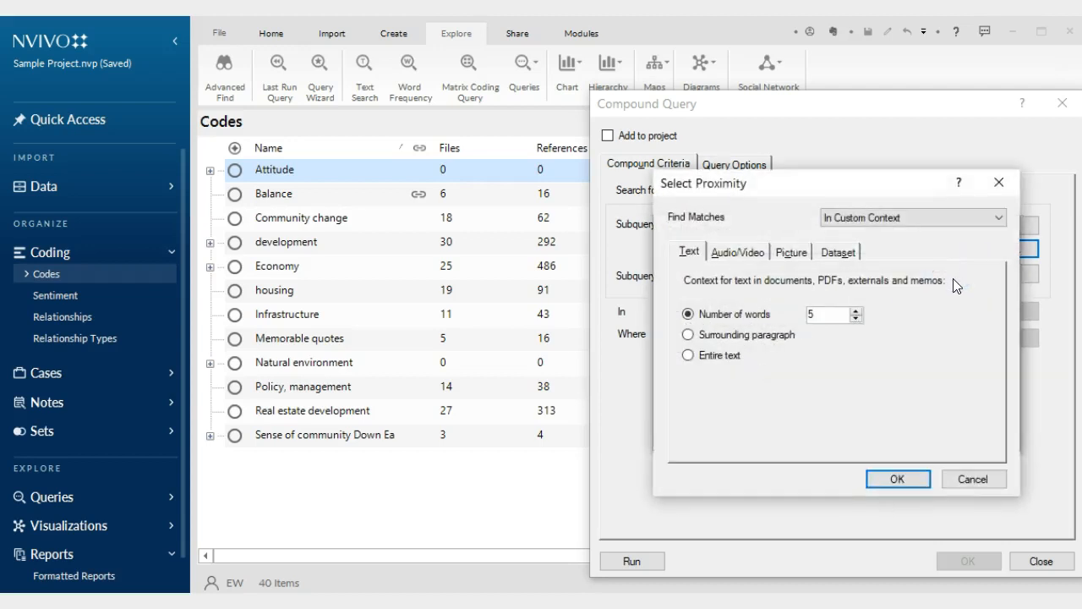
{"action": "left_click", "coordinate": [690, 334]}
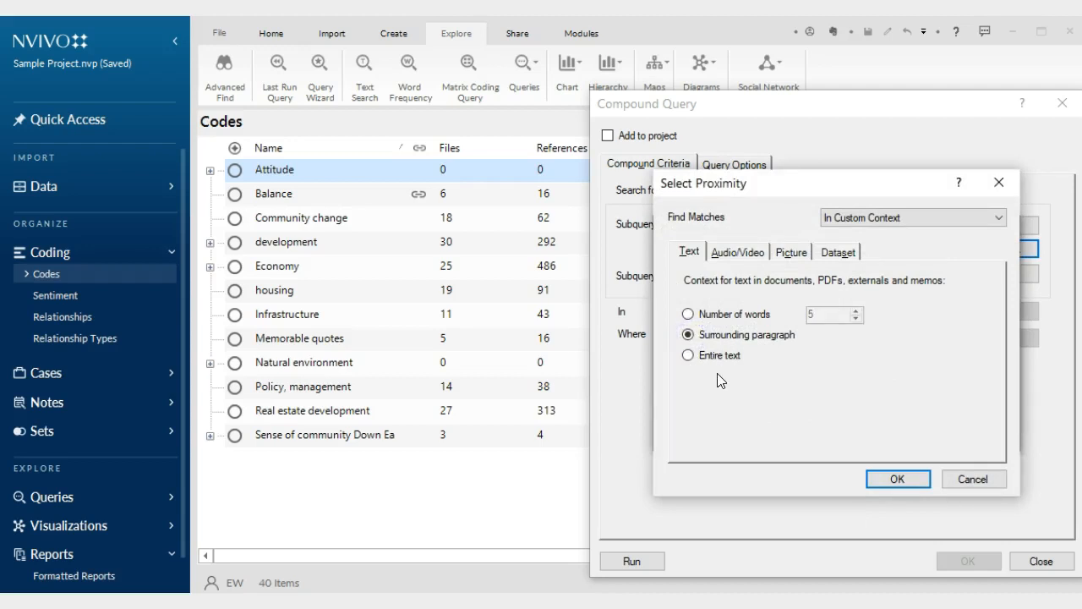
{"action": "left_click", "coordinate": [896, 480]}
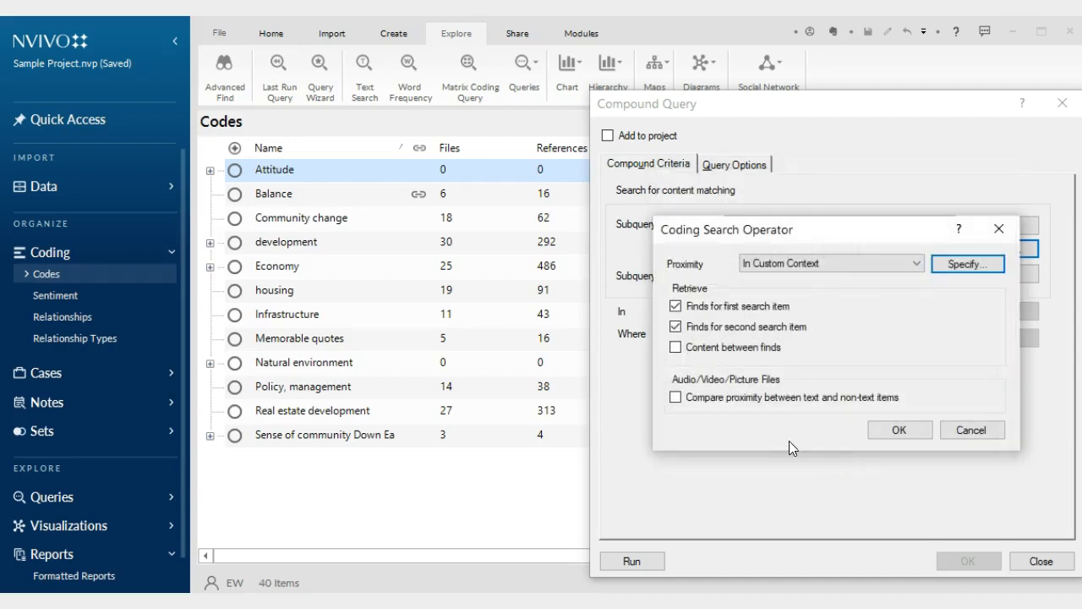
Enable comparing proximity between text and non-text items and retrieving content between finds for the NEAR operator.
{"action": "left_click", "coordinate": [674, 397]}
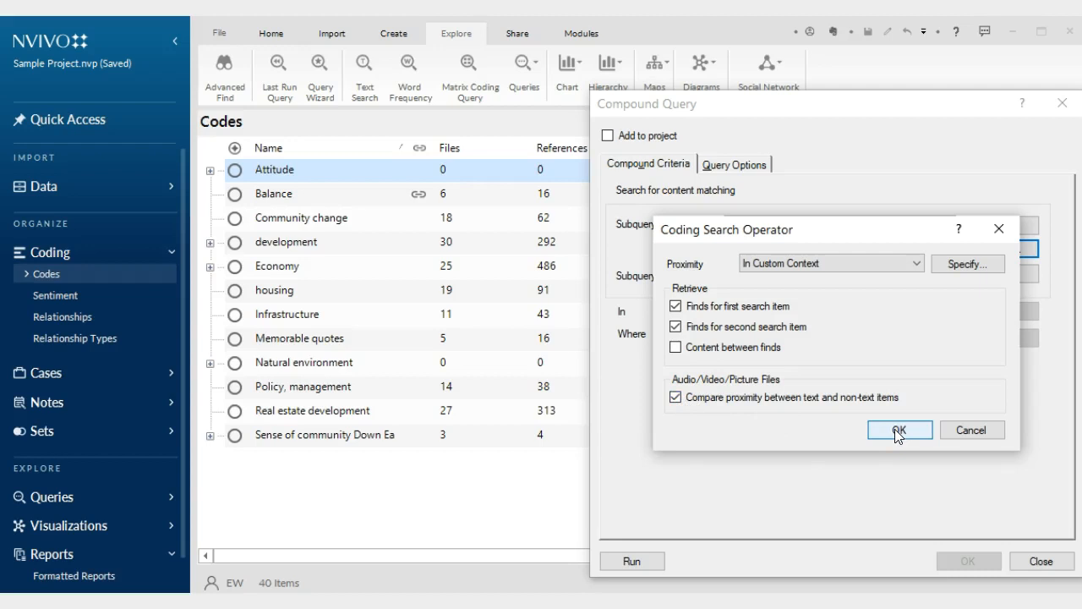
{"action": "left_click", "coordinate": [676, 348]}
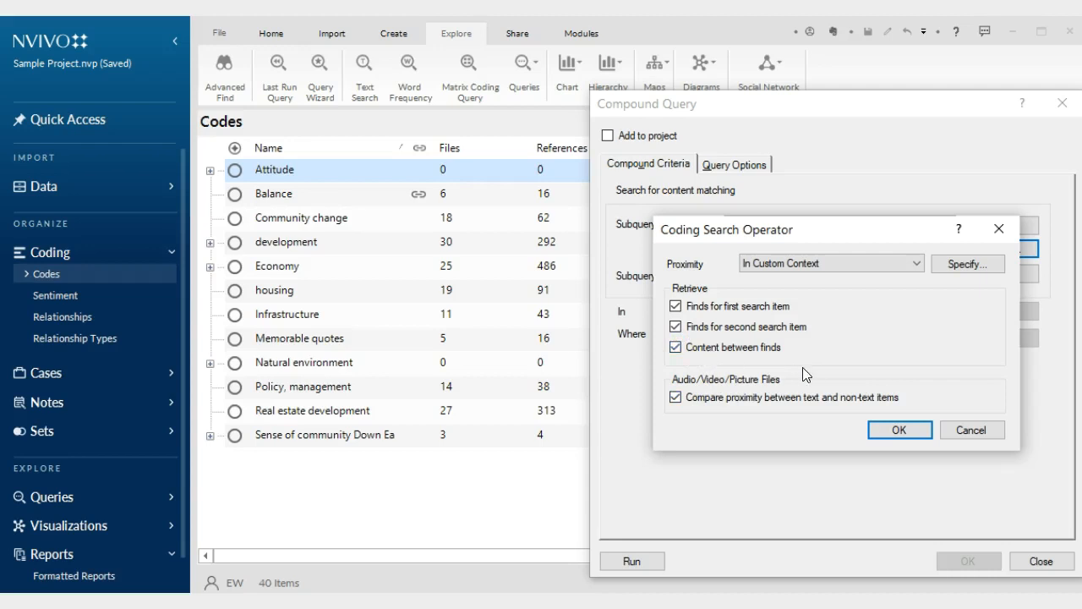
{"action": "left_click", "coordinate": [884, 434]}
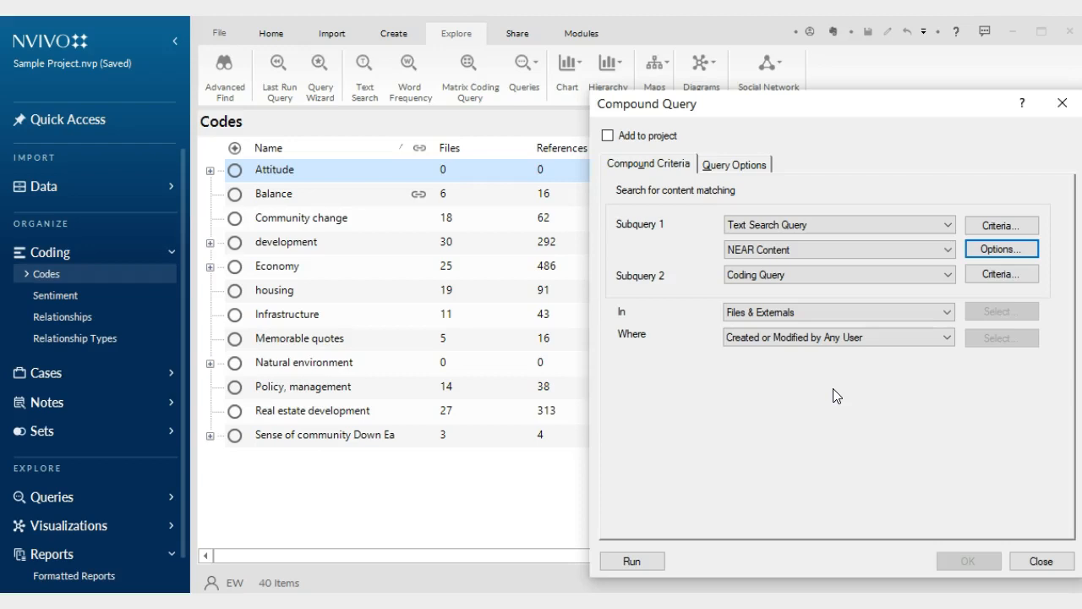
Add the compound query to the project with the name "policy and real estate".
{"action": "left_click", "coordinate": [610, 136]}
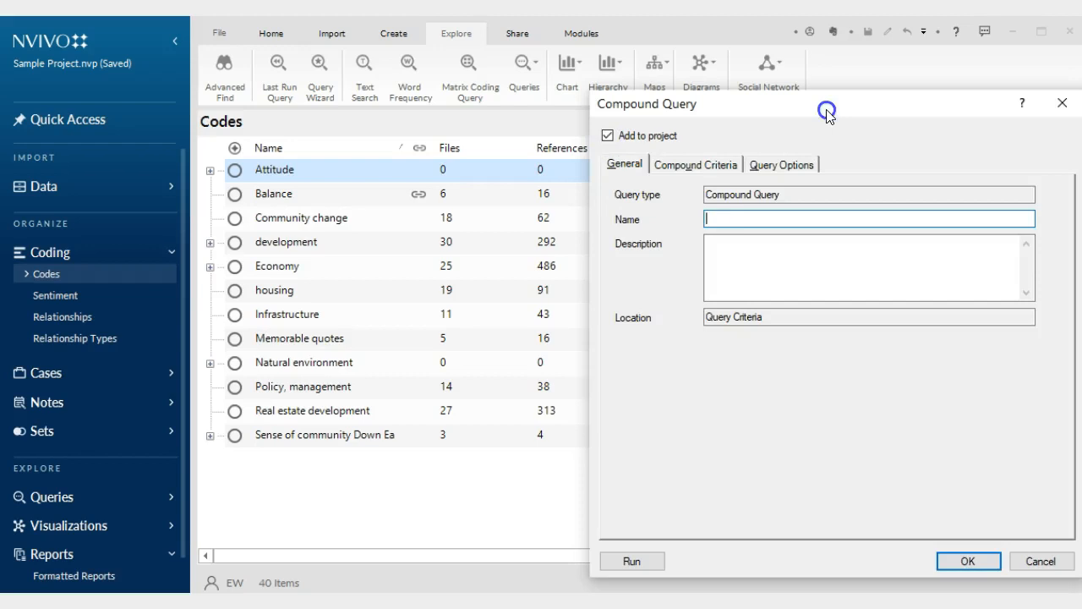
{"action": "left_click_drag", "start_coordinate": [826, 110], "coordinate": [686, 55]}
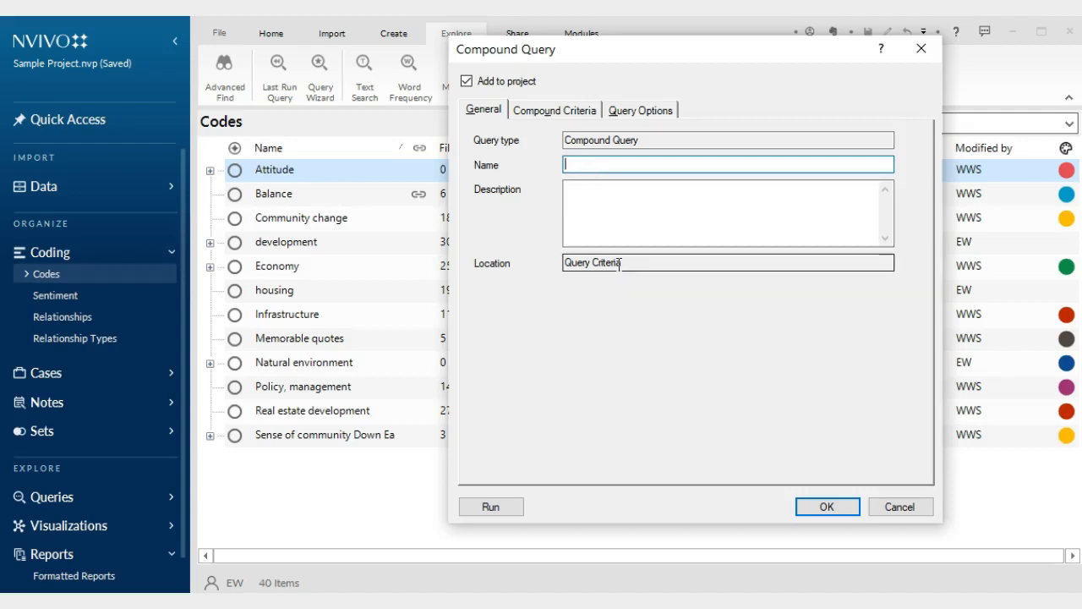
{"action": "type", "text": "ploi"}
{"action": "key", "text": "BackSpace"}
{"action": "key", "text": "BackSpace"}
{"action": "key", "text": "BackSpace"}
{"action": "type", "text": "olicy and "}
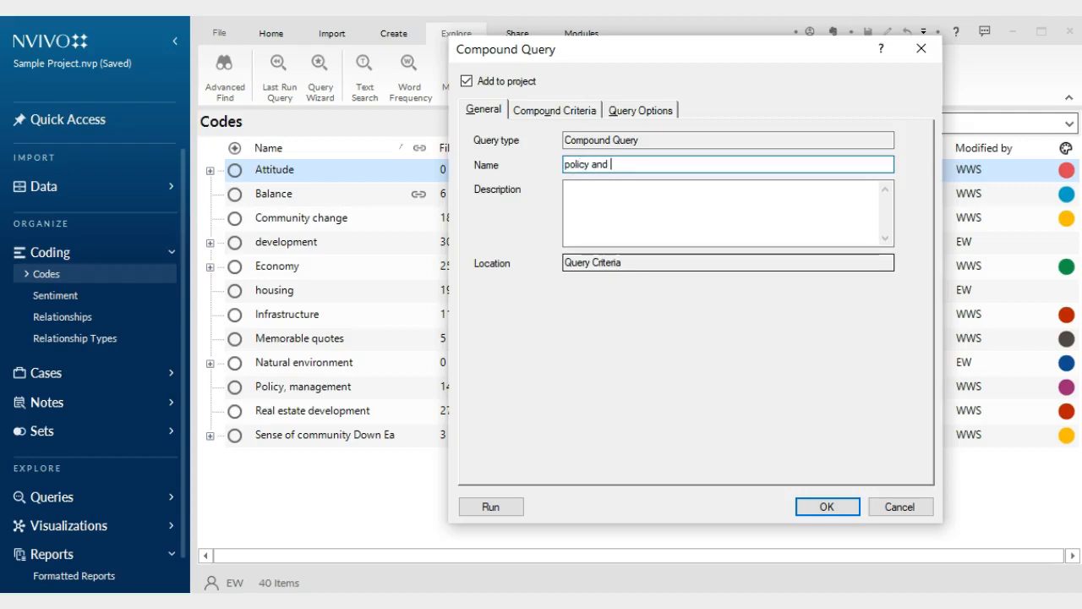
{"action": "type", "text": "real estate"}
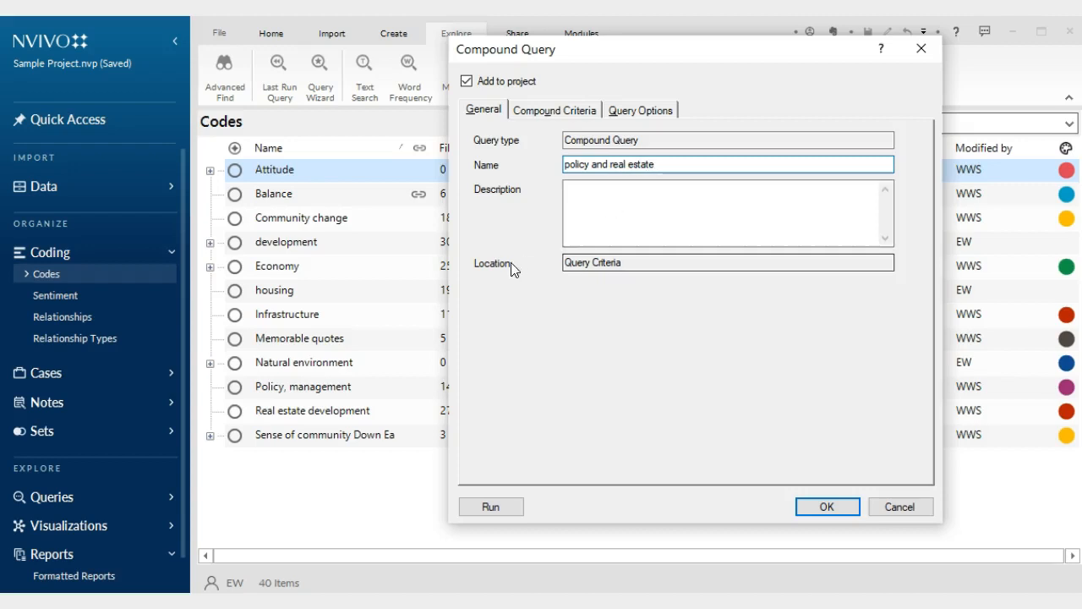
Describe the query as "All reference coded at Policy management and Real Estate development Codes that mentions - housing, construction and building".
{"action": "left_click", "coordinate": [623, 203]}
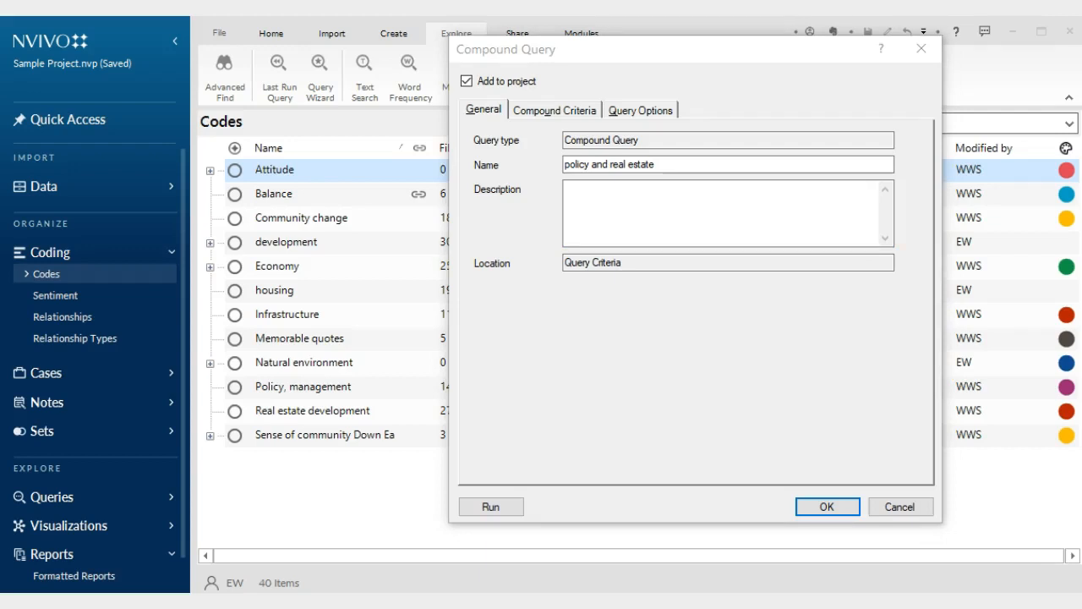
{"action": "left_click", "coordinate": [651, 212]}
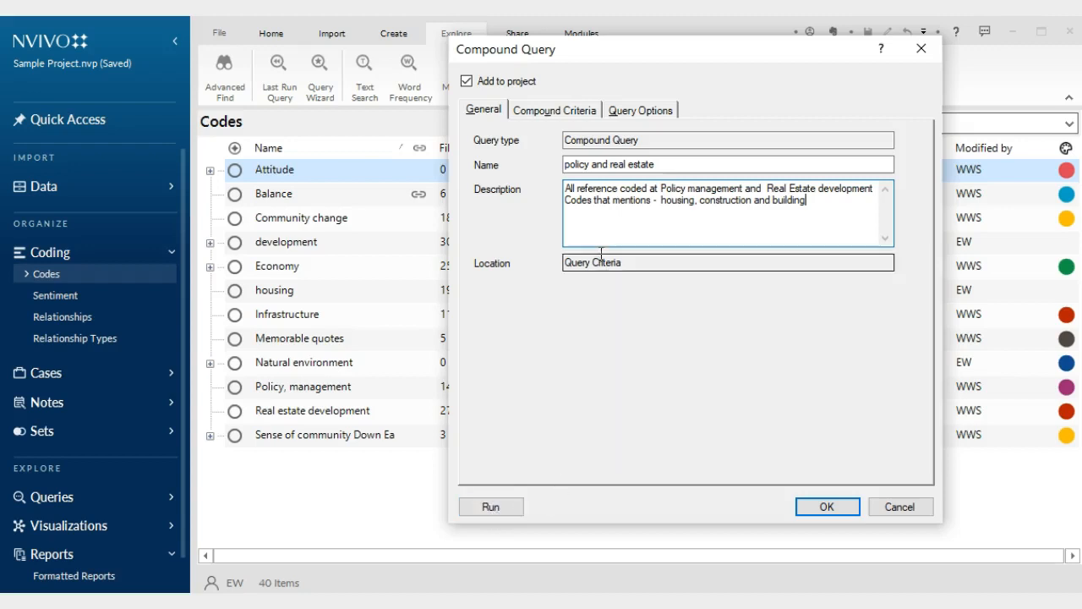
Create results as a new code or case, described as "All reference coded at Policy management and Real Estate development Codes that mentions - housing, construction and building".
{"action": "left_click", "coordinate": [550, 111]}
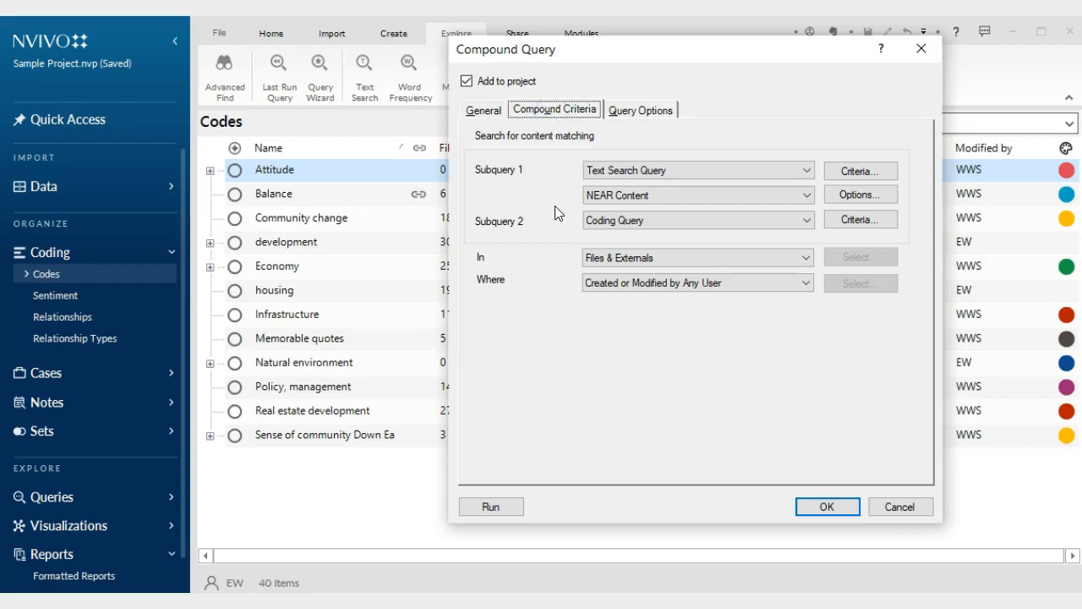
{"action": "left_click", "coordinate": [638, 110]}
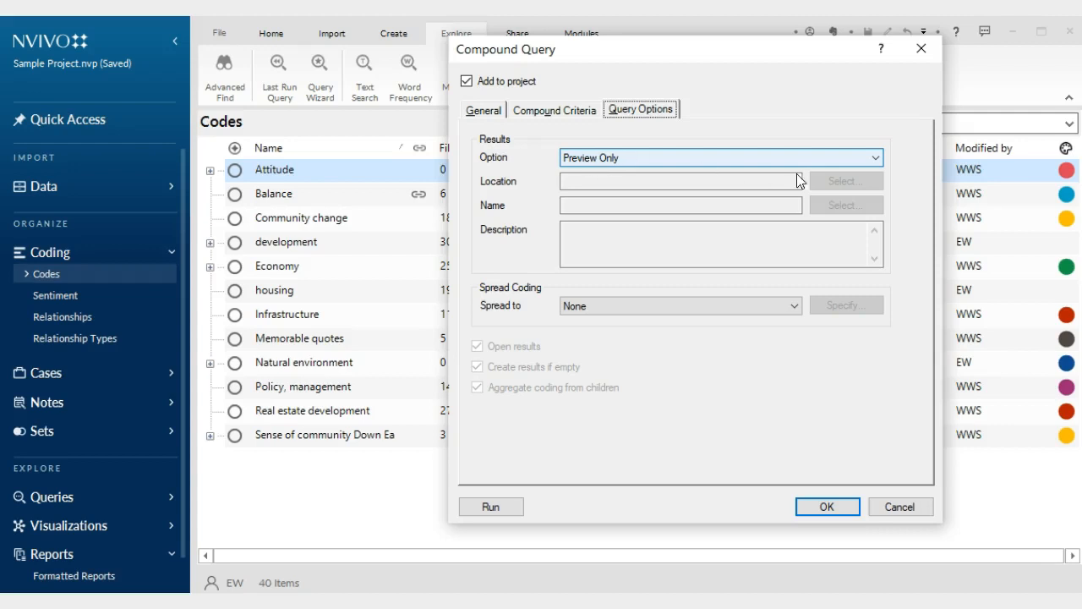
{"action": "left_click", "coordinate": [874, 157]}
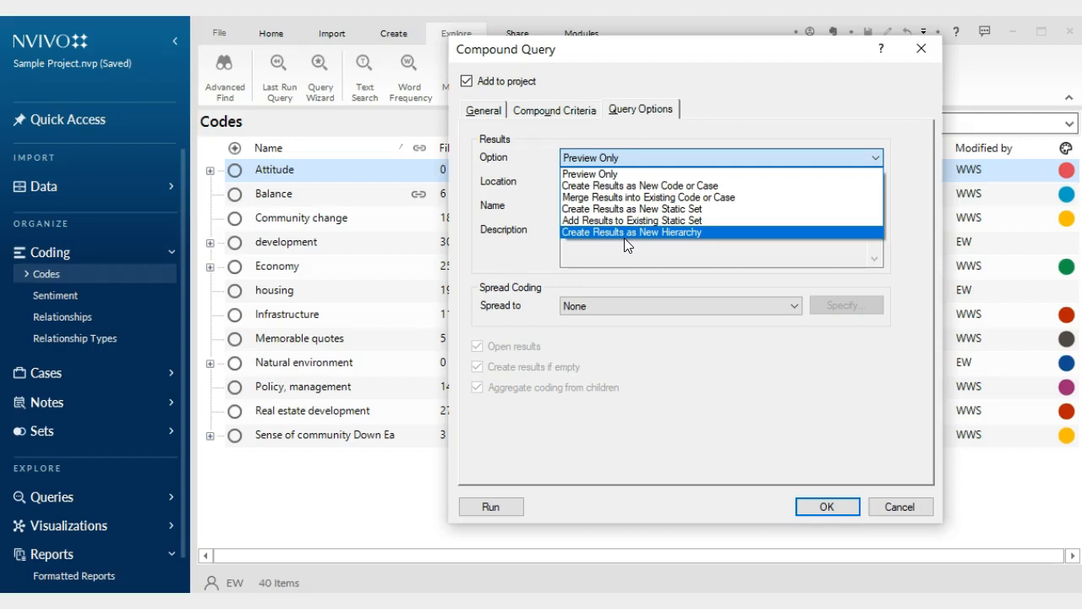
{"action": "left_click", "coordinate": [626, 186]}
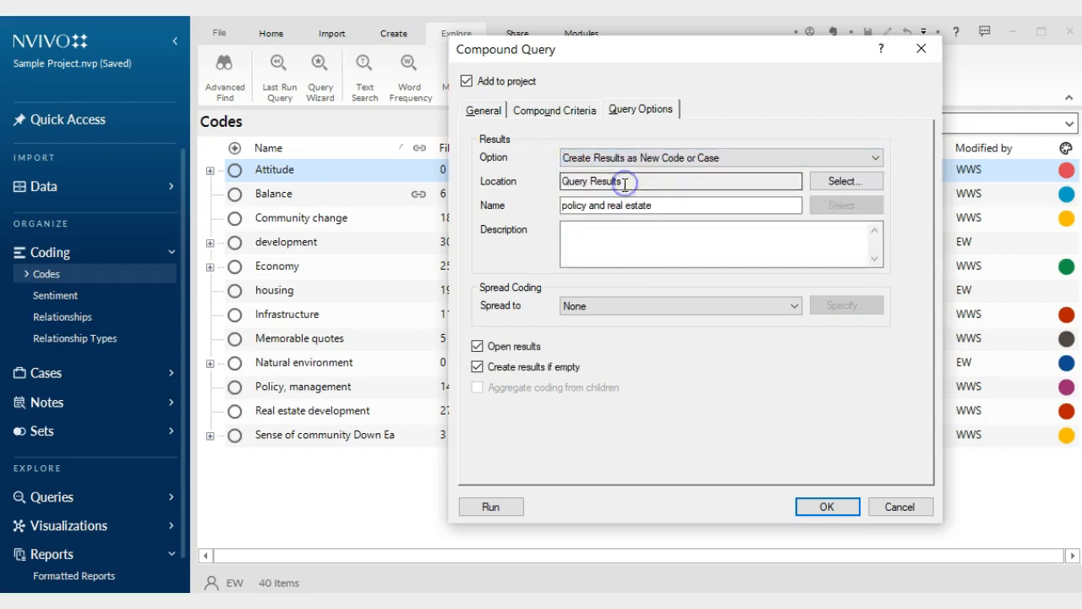
{"action": "left_click", "coordinate": [602, 239]}
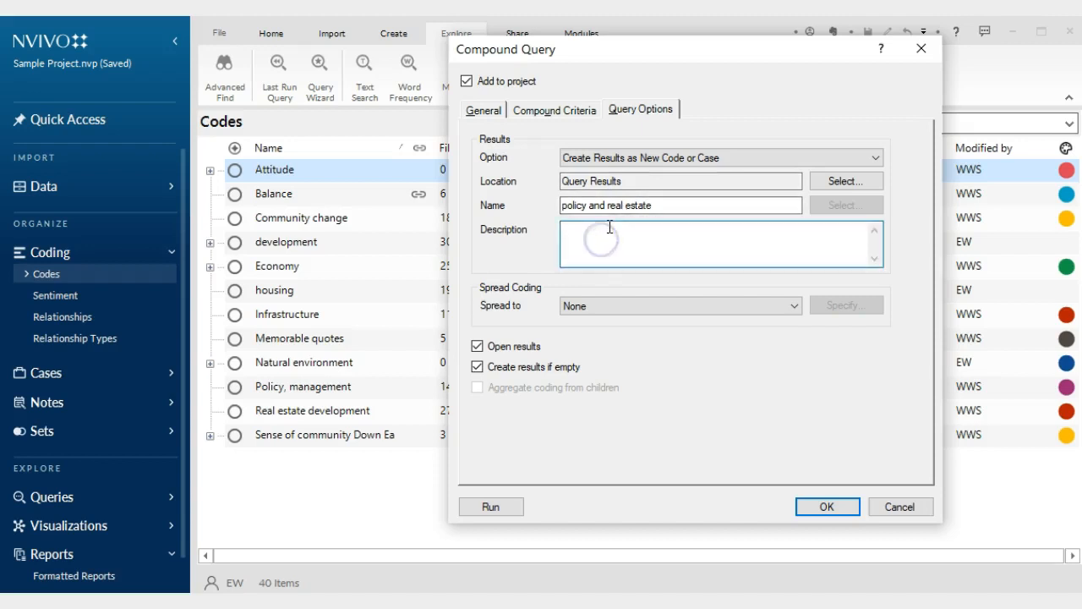
{"action": "type", "text": "All reference coded at Policy management and  Real Estate development Codes that mentions -  housing, construction and building"}
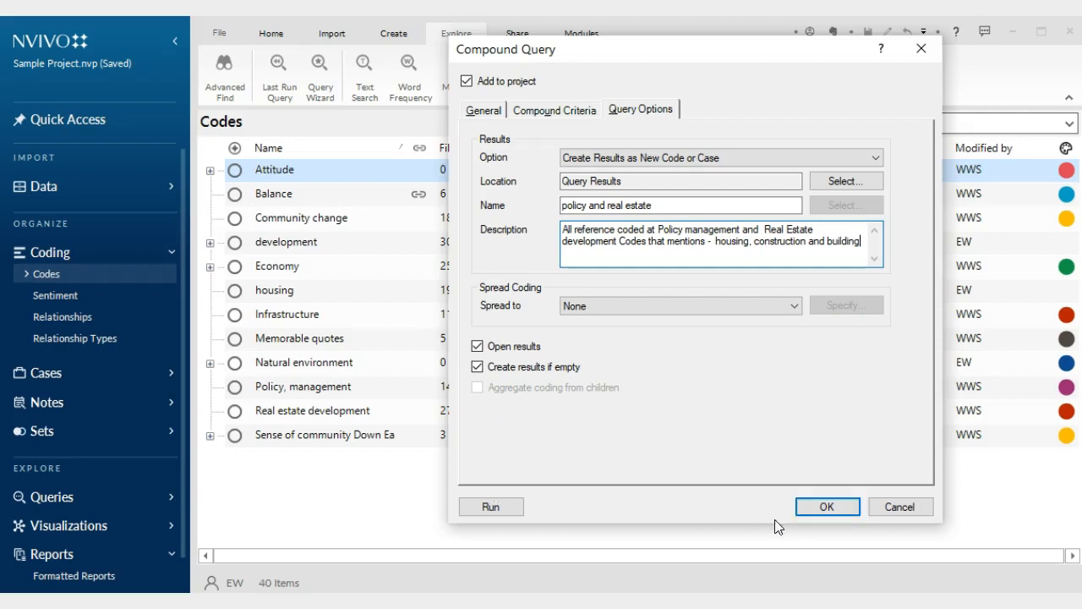
Rename the compound query as "policy and real estate2" and run it.
{"action": "left_click", "coordinate": [496, 506]}
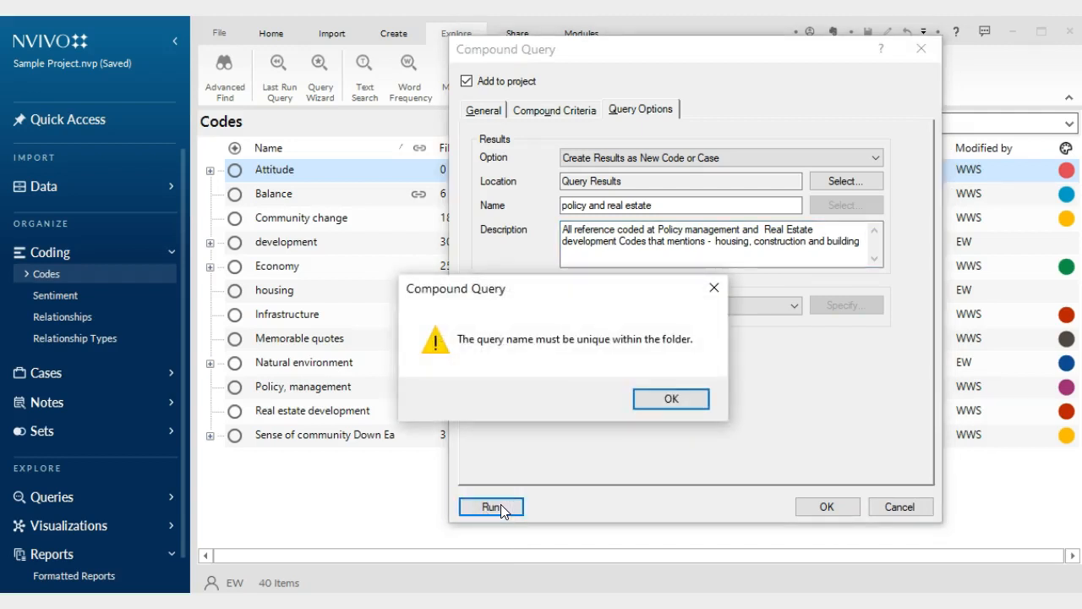
{"action": "left_click", "coordinate": [674, 400]}
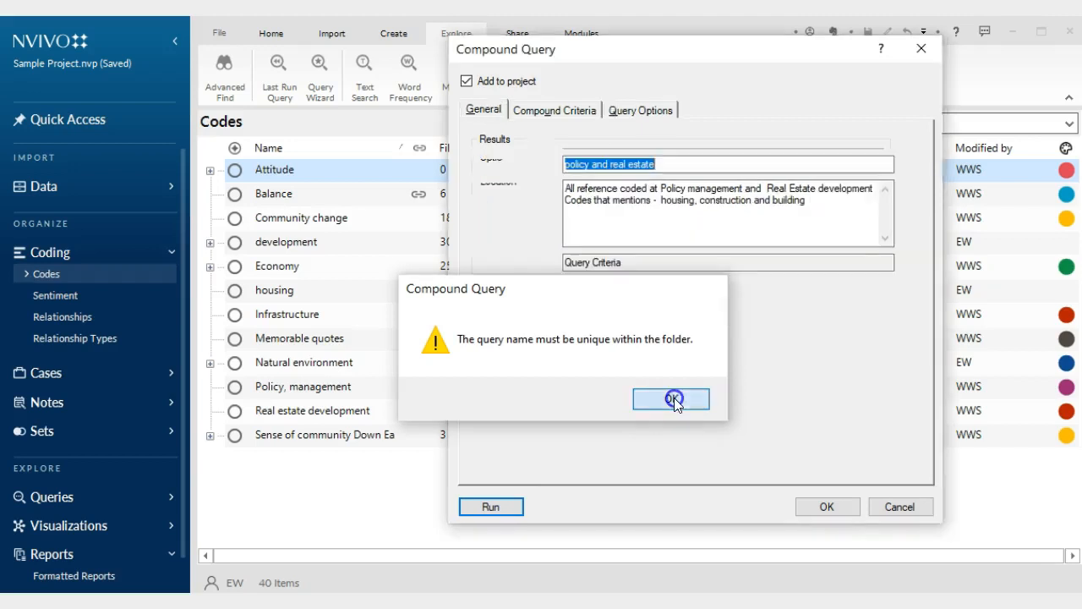
{"action": "left_click", "coordinate": [669, 164]}
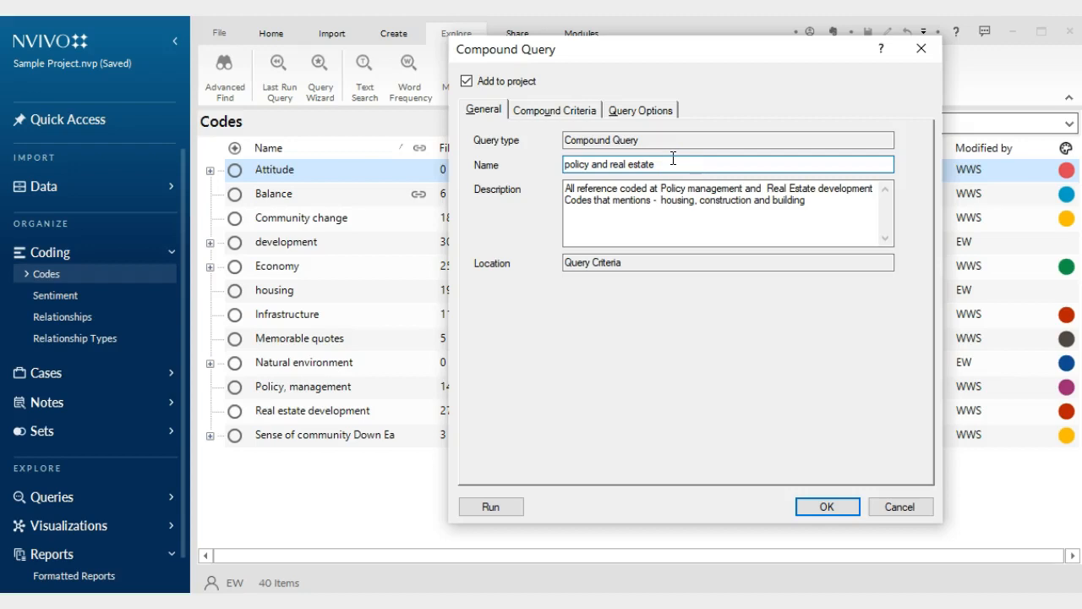
{"action": "type", "text": "resulst"}
{"action": "key", "text": "BackSpace"}
{"action": "key", "text": "BackSpace"}
{"action": "key", "text": "BackSpace"}
{"action": "key", "text": "BackSpace"}
{"action": "key", "text": "BackSpace"}
{"action": "key", "text": "BackSpace"}
{"action": "key", "text": "BackSpace"}
{"action": "key", "text": "BackSpace"}
{"action": "type", "text": "2"}
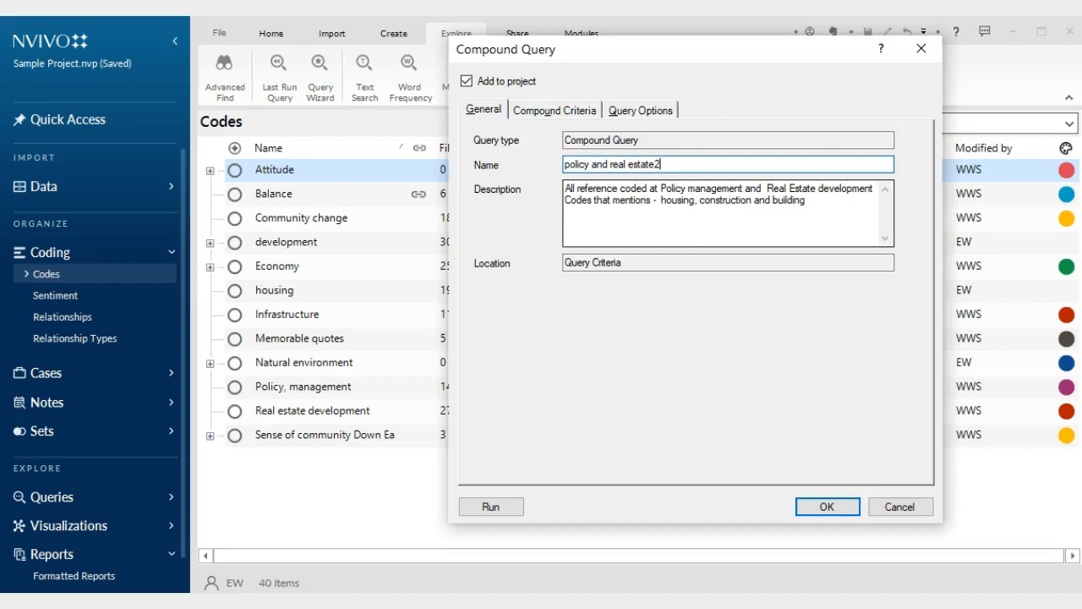
{"action": "left_click", "coordinate": [492, 507]}
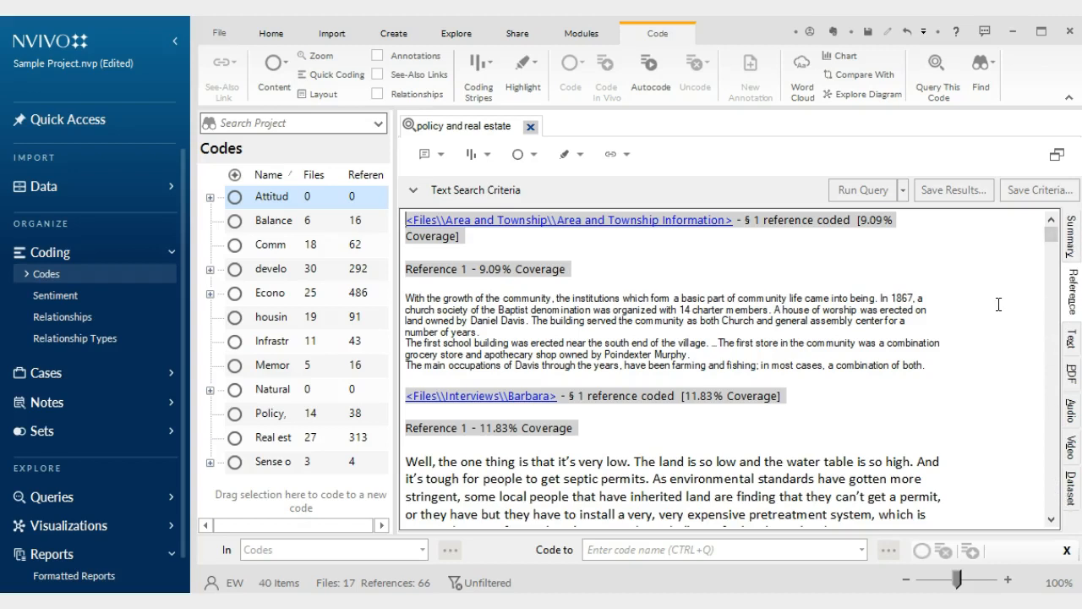
Examine the query results as coded references, as a file summary, and by their text and PDF sources.
{"action": "scroll", "coordinate": [997, 305], "scroll_direction": "down", "scroll_amount": 4}
{"action": "scroll", "coordinate": [997, 306], "scroll_direction": "down", "scroll_amount": 15}
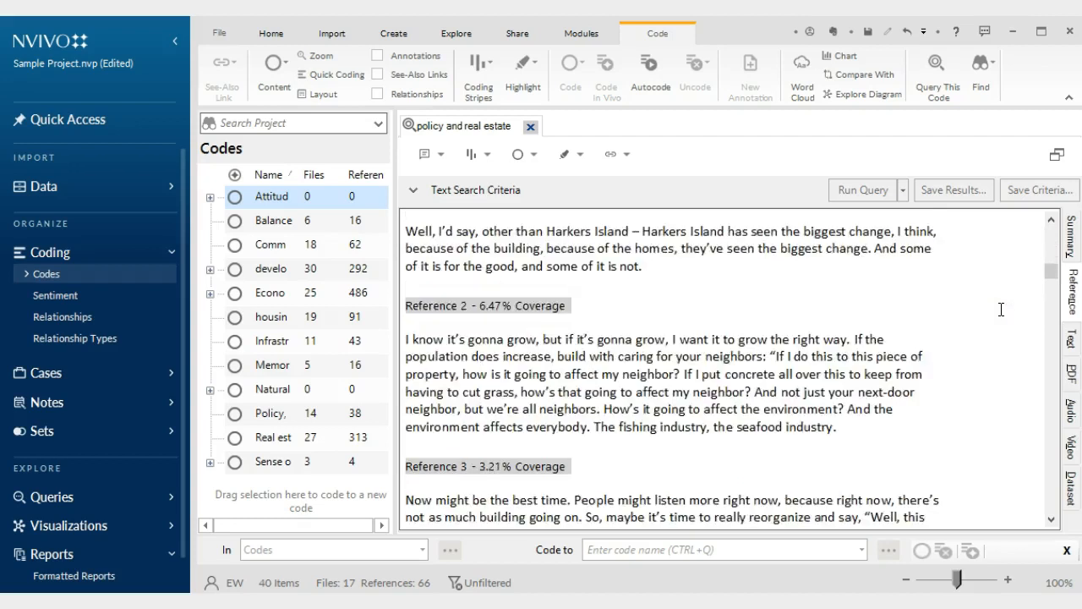
{"action": "left_click", "coordinate": [1071, 239]}
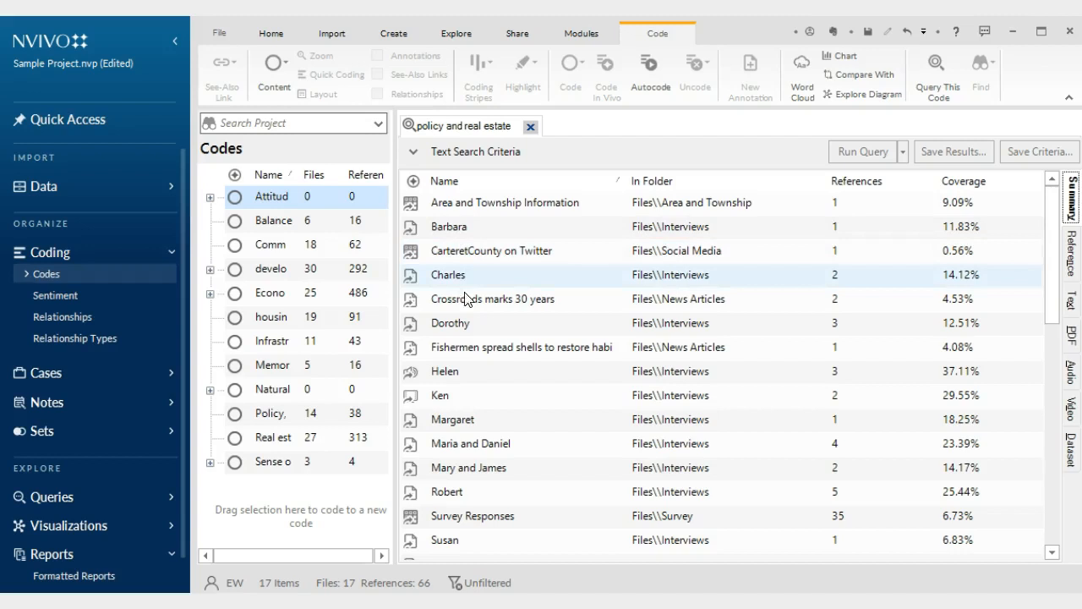
{"action": "scroll", "coordinate": [669, 470], "scroll_direction": "down", "scroll_amount": 1}
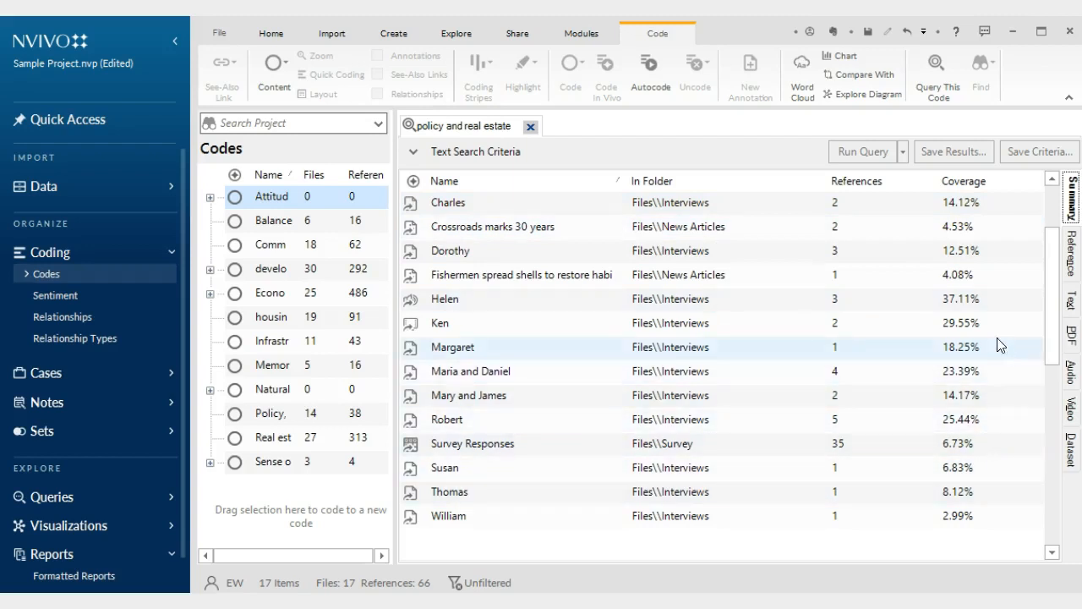
{"action": "left_click", "coordinate": [1071, 308]}
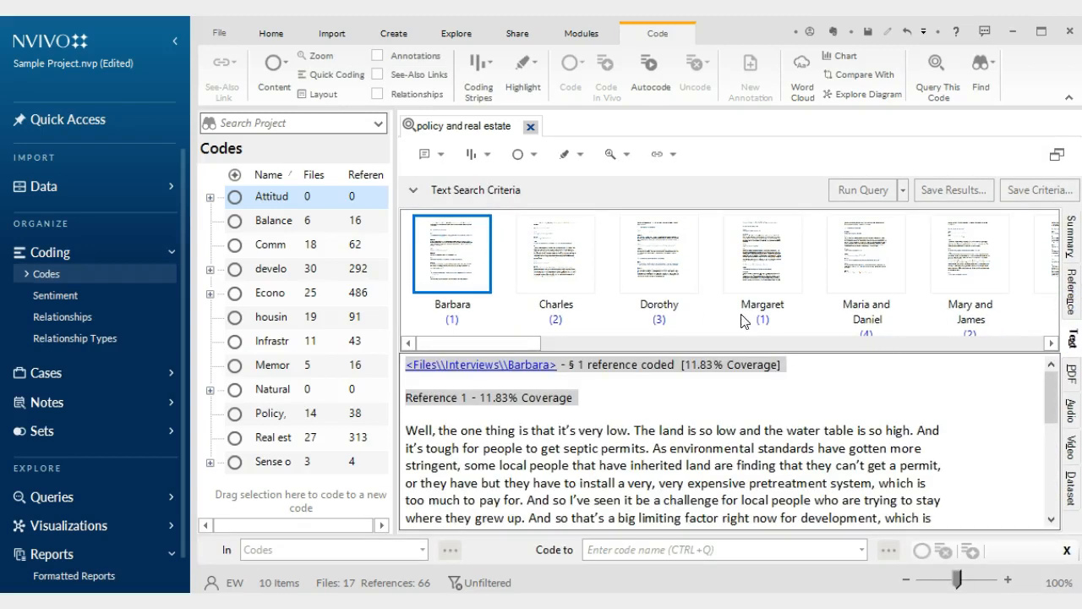
{"action": "left_click", "coordinate": [530, 348]}
{"action": "left_click_drag", "start_coordinate": [530, 347], "coordinate": [492, 348]}
{"action": "left_click", "coordinate": [1071, 370]}
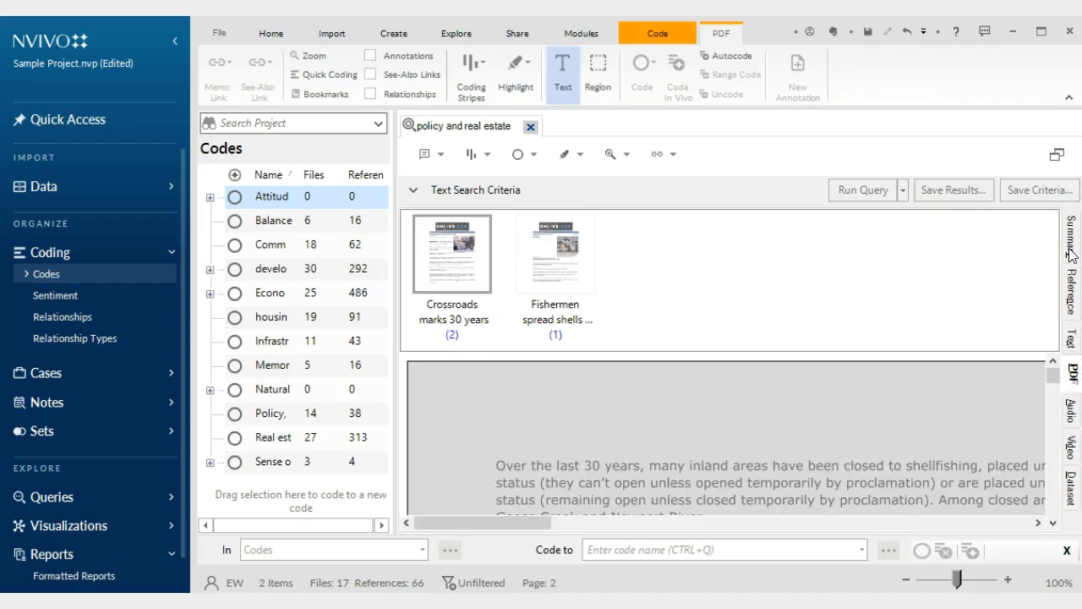
Return to the coded references in the results and read through the matching interview passages.
{"action": "left_click", "coordinate": [1071, 288]}
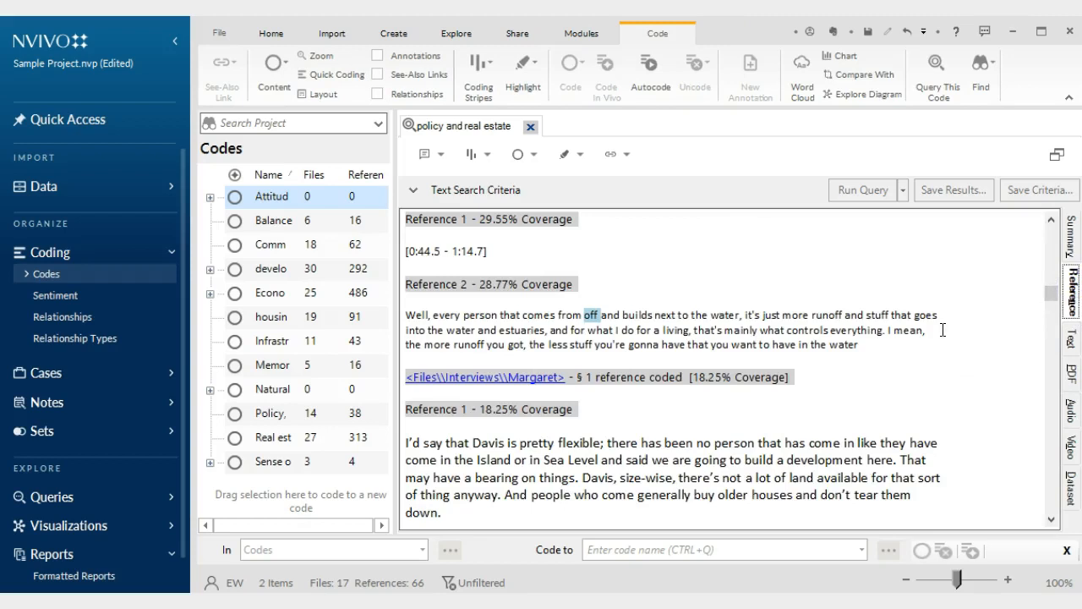
{"action": "left_click", "coordinate": [803, 251]}
{"action": "scroll", "coordinate": [769, 397], "scroll_direction": "up", "scroll_amount": 10}
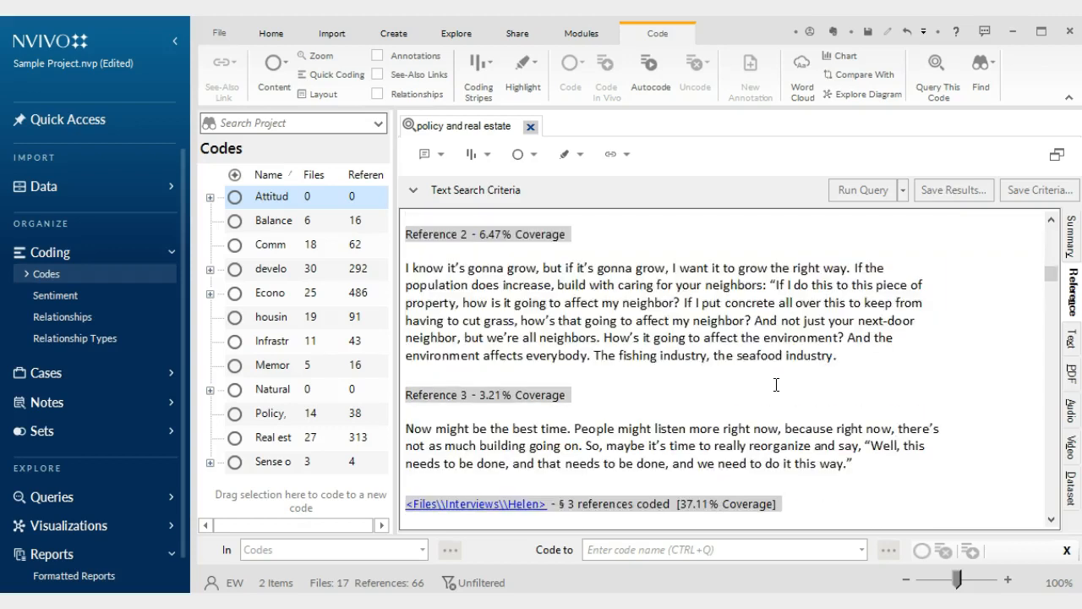
{"action": "scroll", "coordinate": [776, 384], "scroll_direction": "down", "scroll_amount": 3}
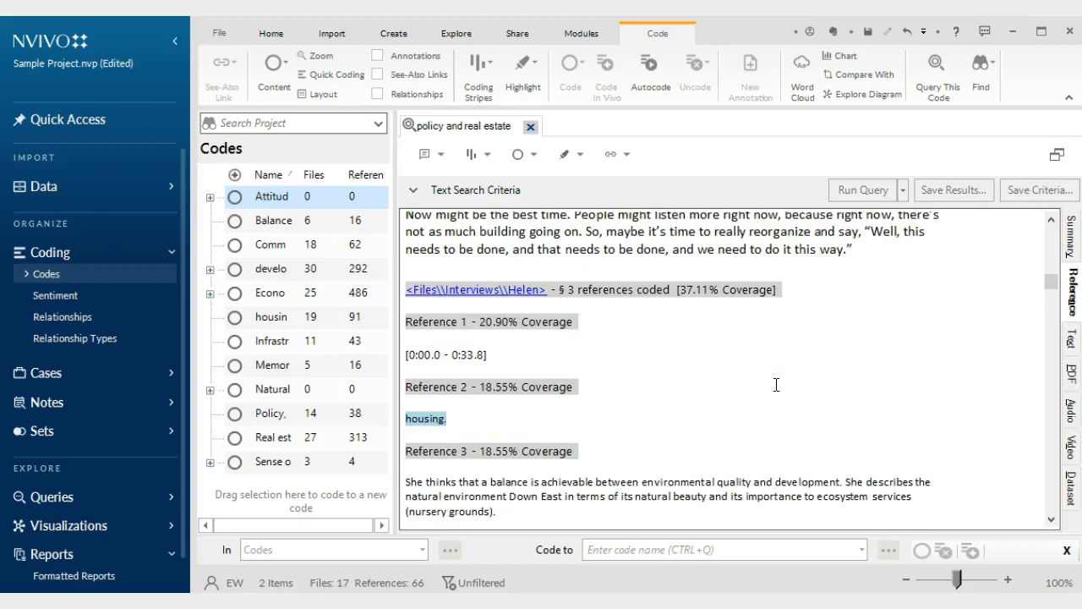
{"action": "scroll", "coordinate": [776, 385], "scroll_direction": "up", "scroll_amount": 5}
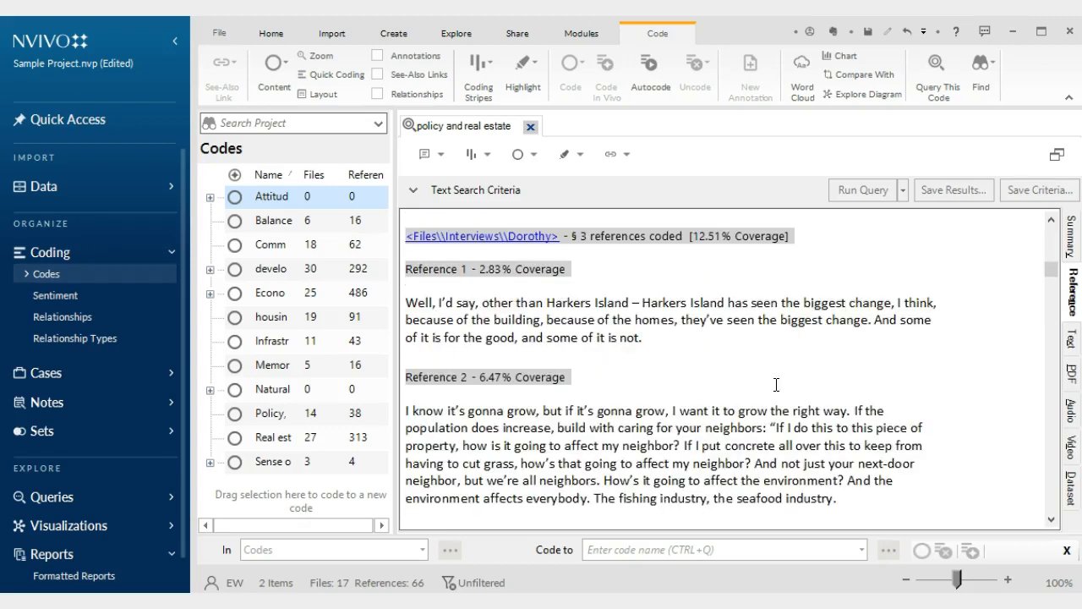